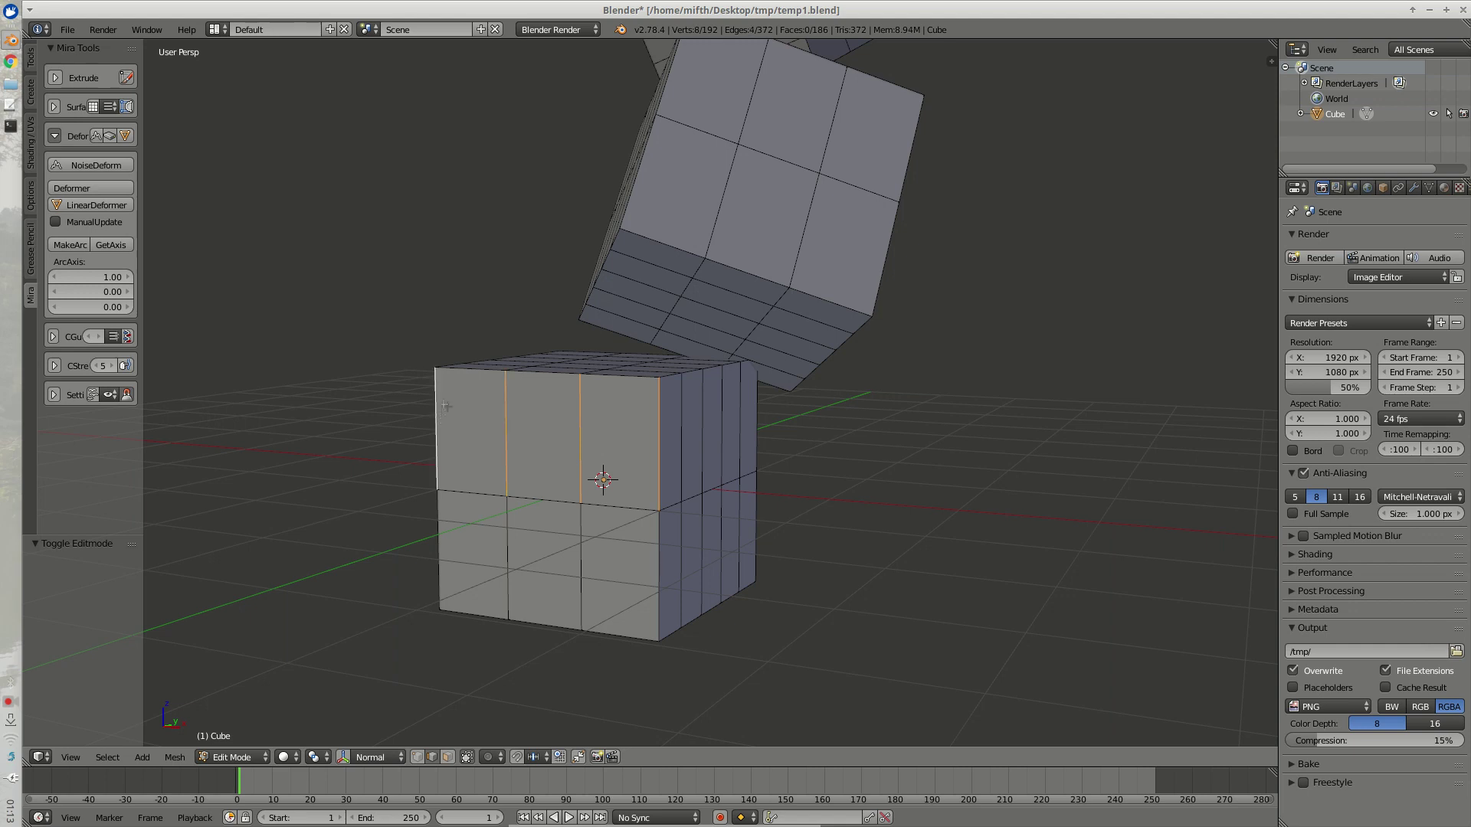
Step: Subdivide the selected vertical edges on the lower cube's upper front half with ten cuts and clear the selection
key(w)
click(380, 365)
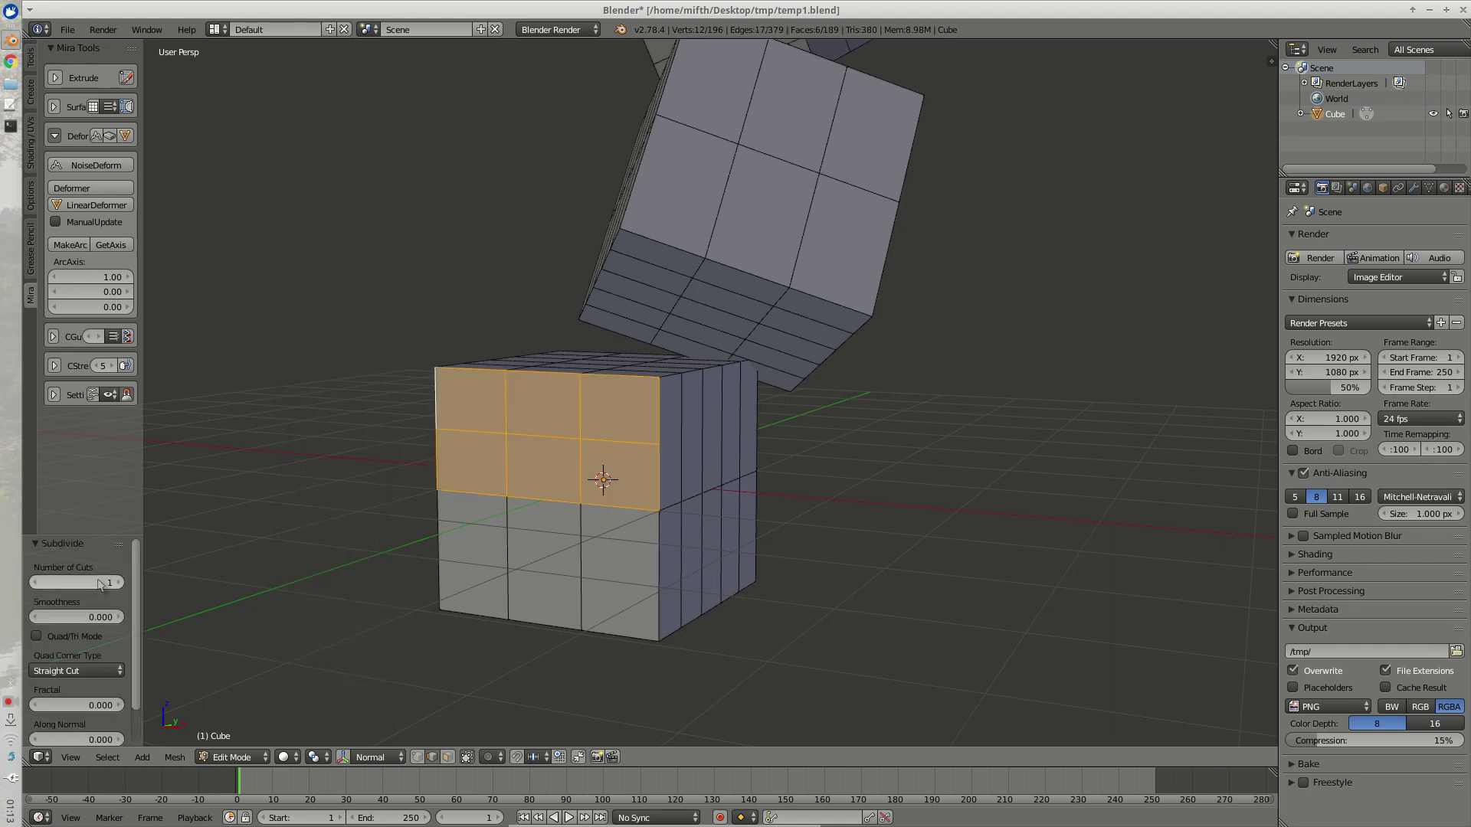
key(a)
middle_drag(274, 532, 407, 457)
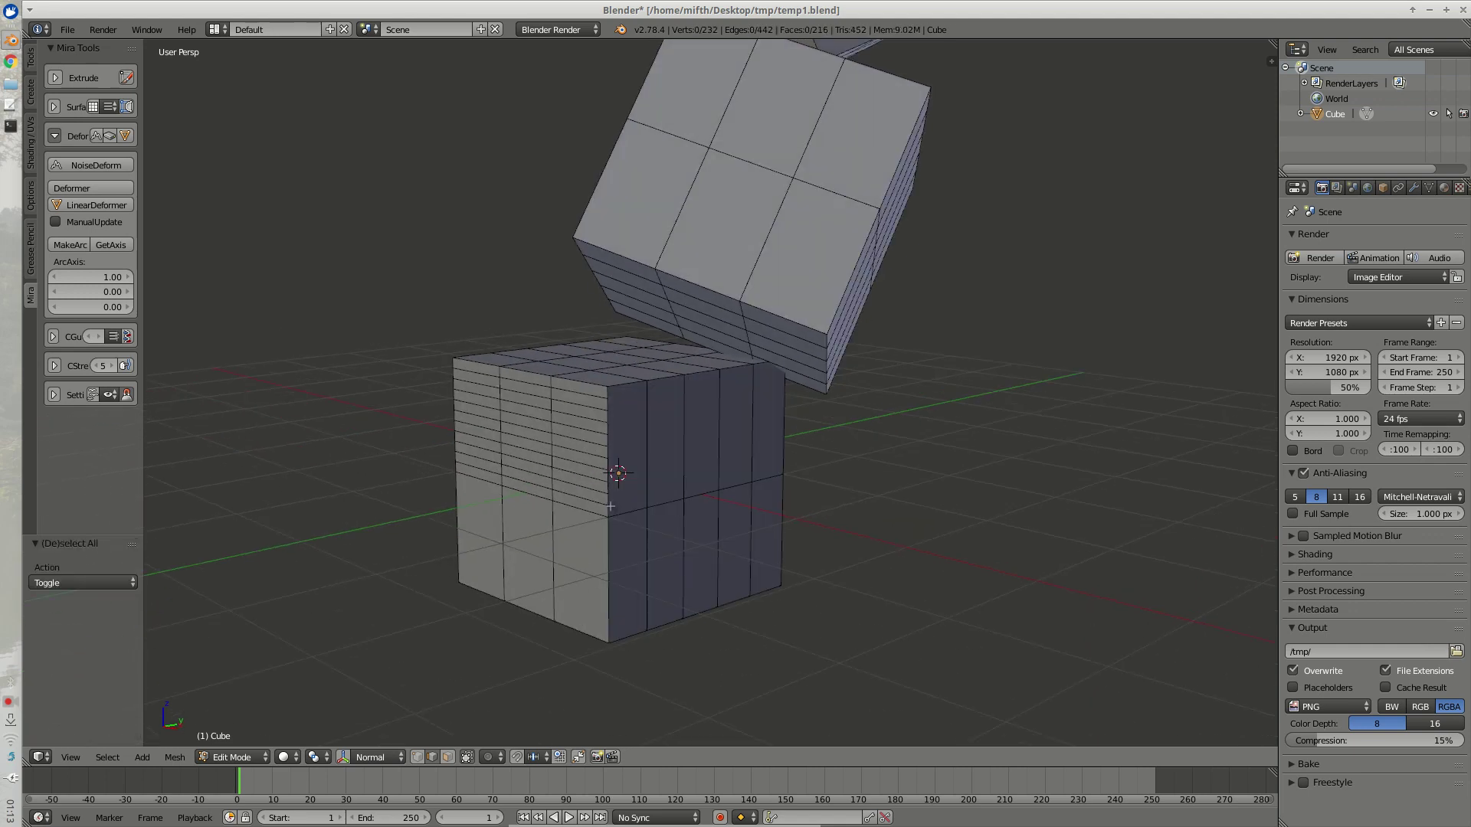
Step: Take the arc axis from the lower cube's upper side face beside the subdivided front, using face selection
key(ctrl+Tab)
click(582, 512)
right_click(619, 471)
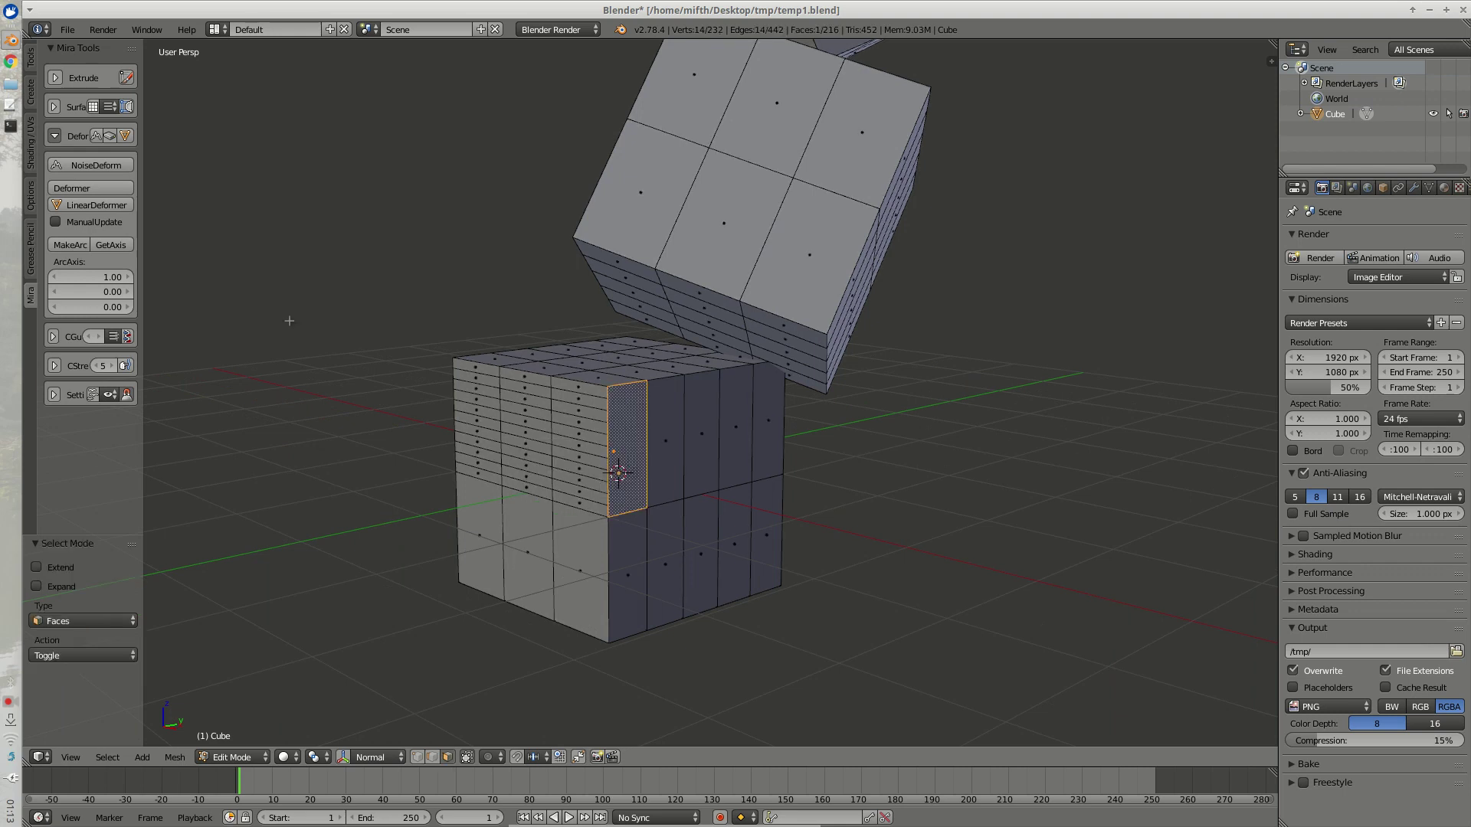
click(123, 245)
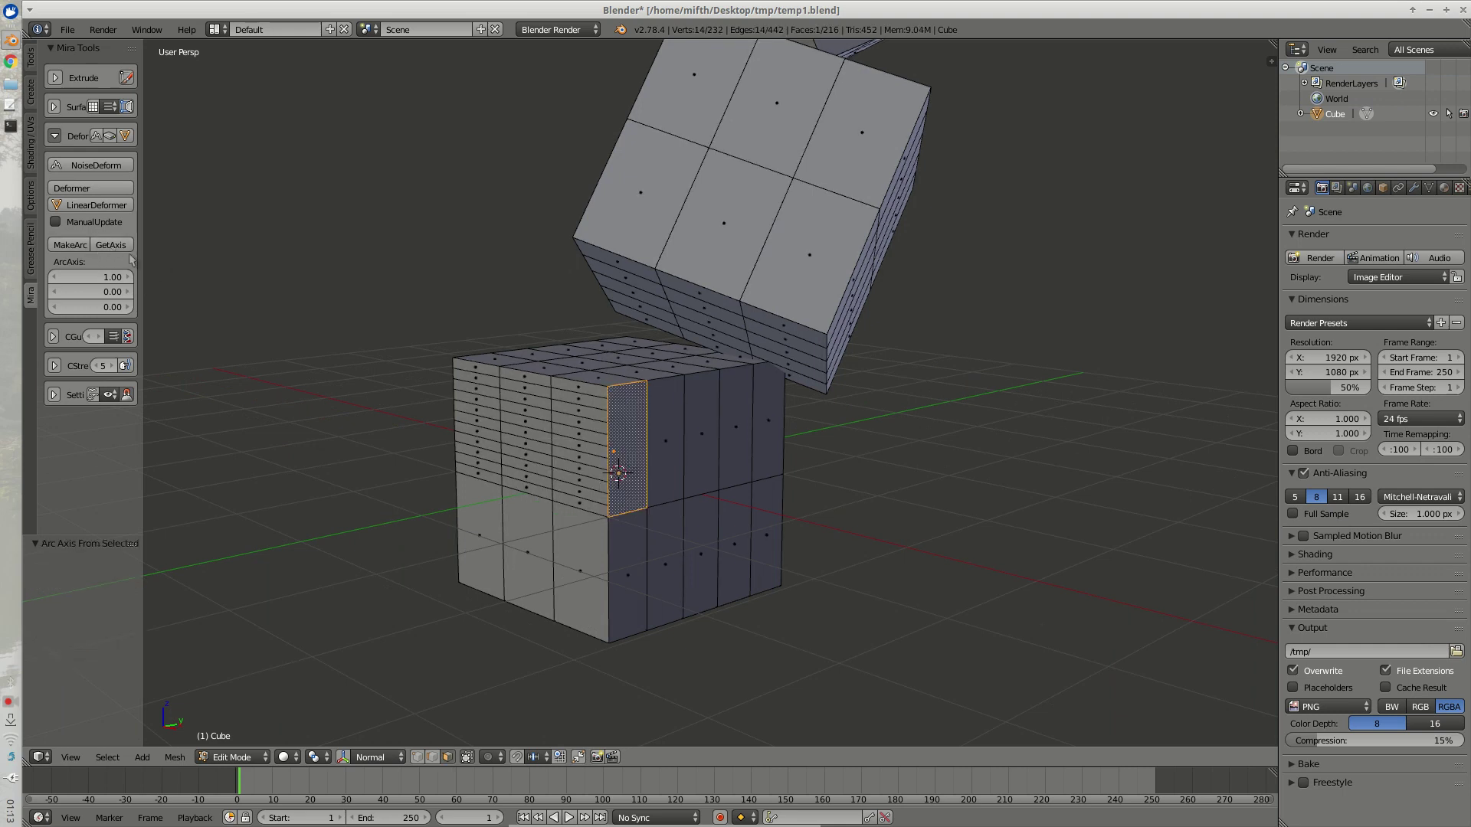
Step: Select the four subdivided vertical edge paths on the lower cube's upper front in edge mode and bend them with Make Arc
key(ctrl+Tab)
click(586, 449)
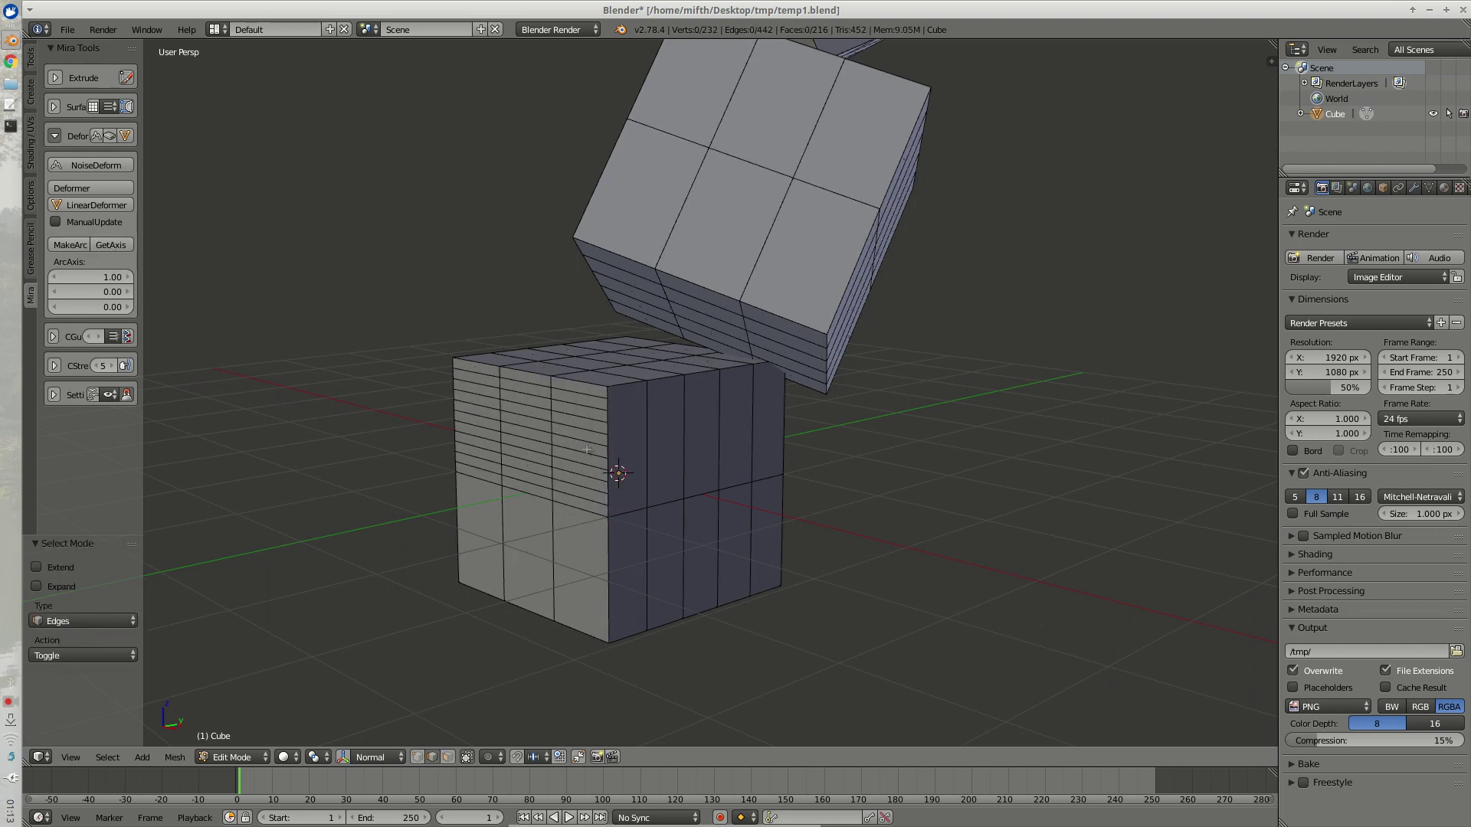
right_click(606, 513)
ctrl+right_click(605, 393)
shift+right_click(547, 495)
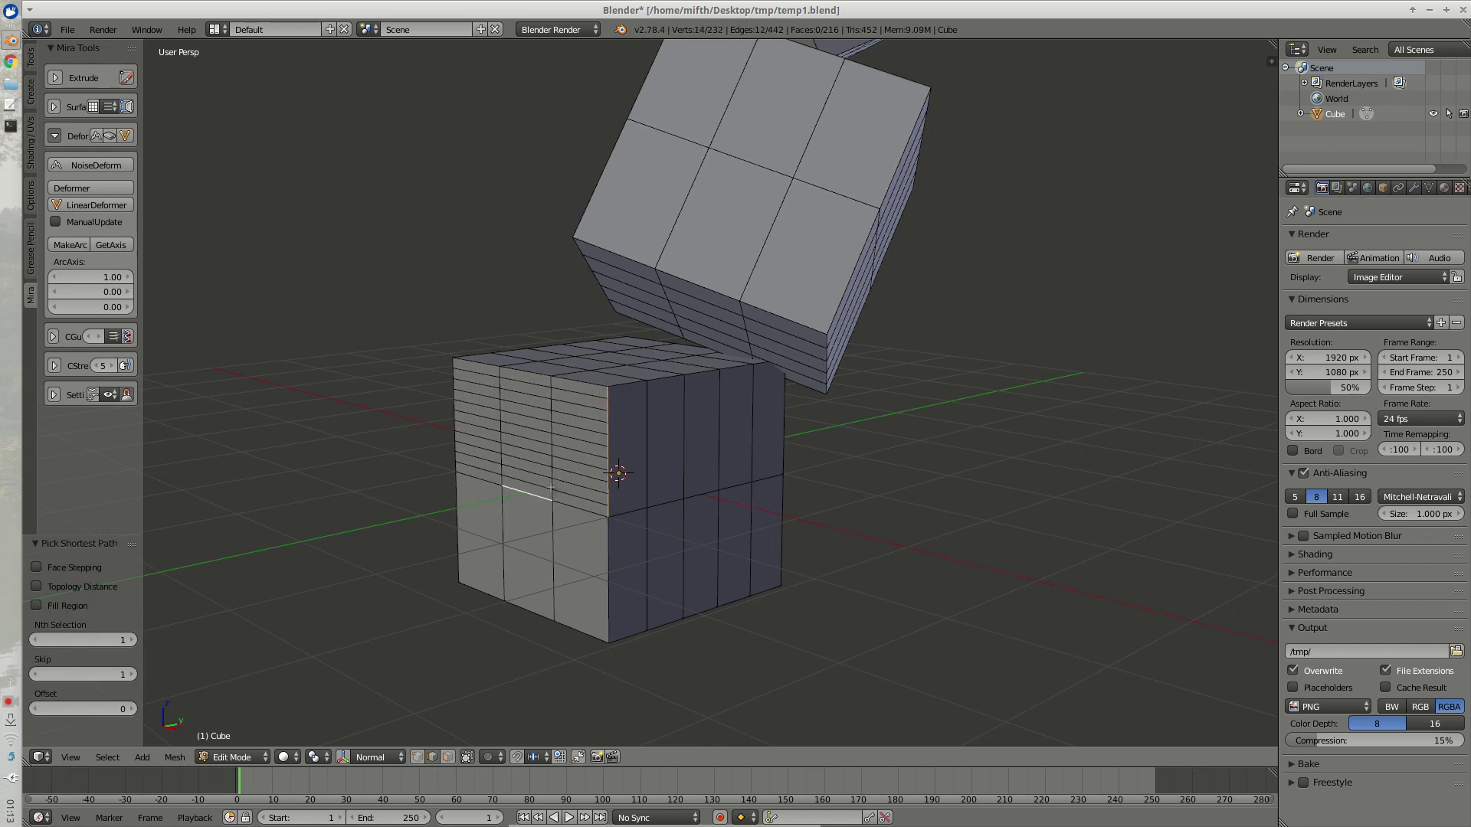
ctrl+right_click(550, 381)
shift+right_click(501, 476)
ctrl+right_click(501, 379)
middle_drag(501, 379, 437, 484)
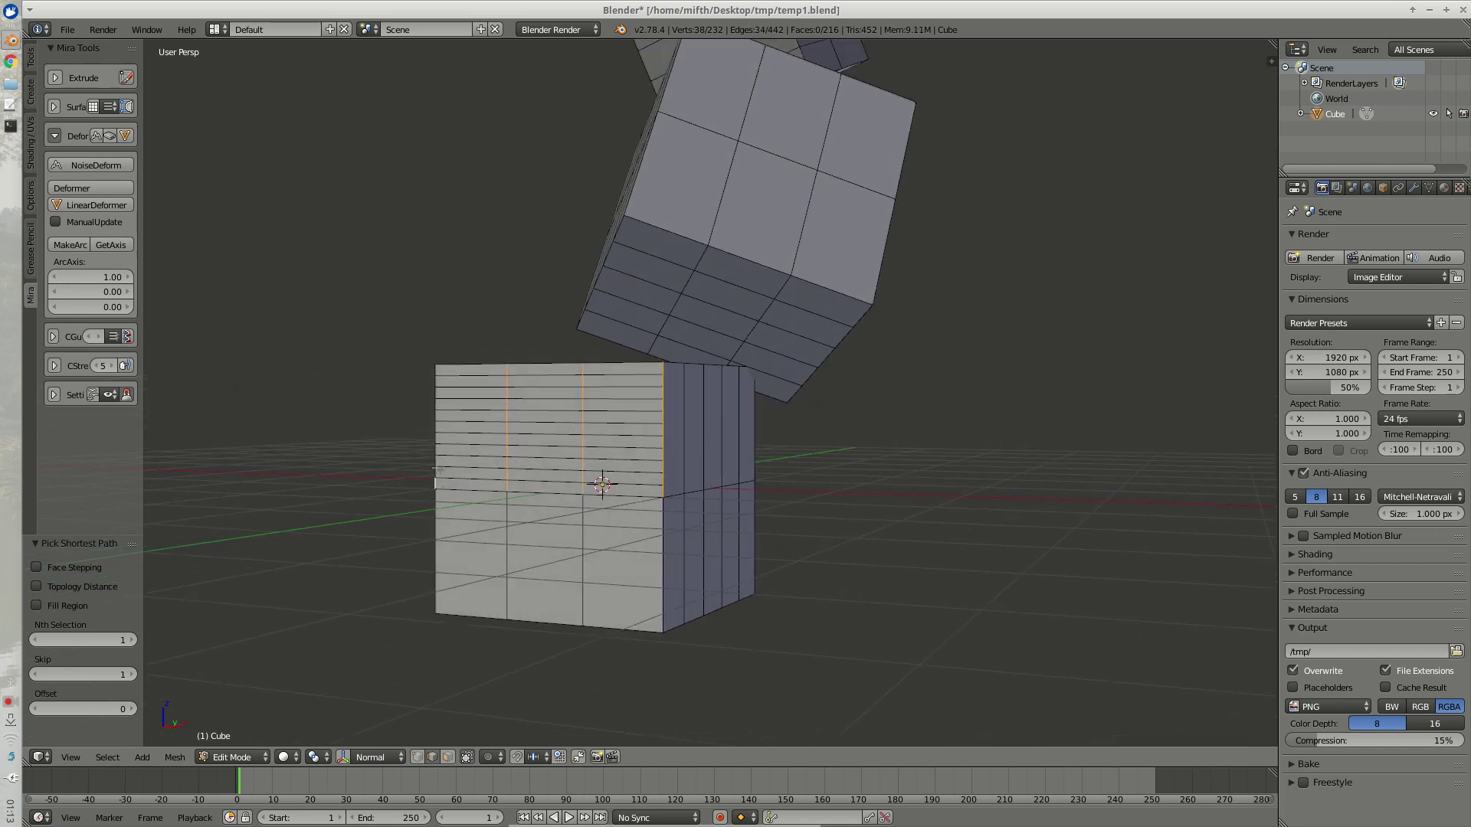
ctrl+right_click(438, 377)
middle_drag(359, 329, 172, 291)
click(70, 245)
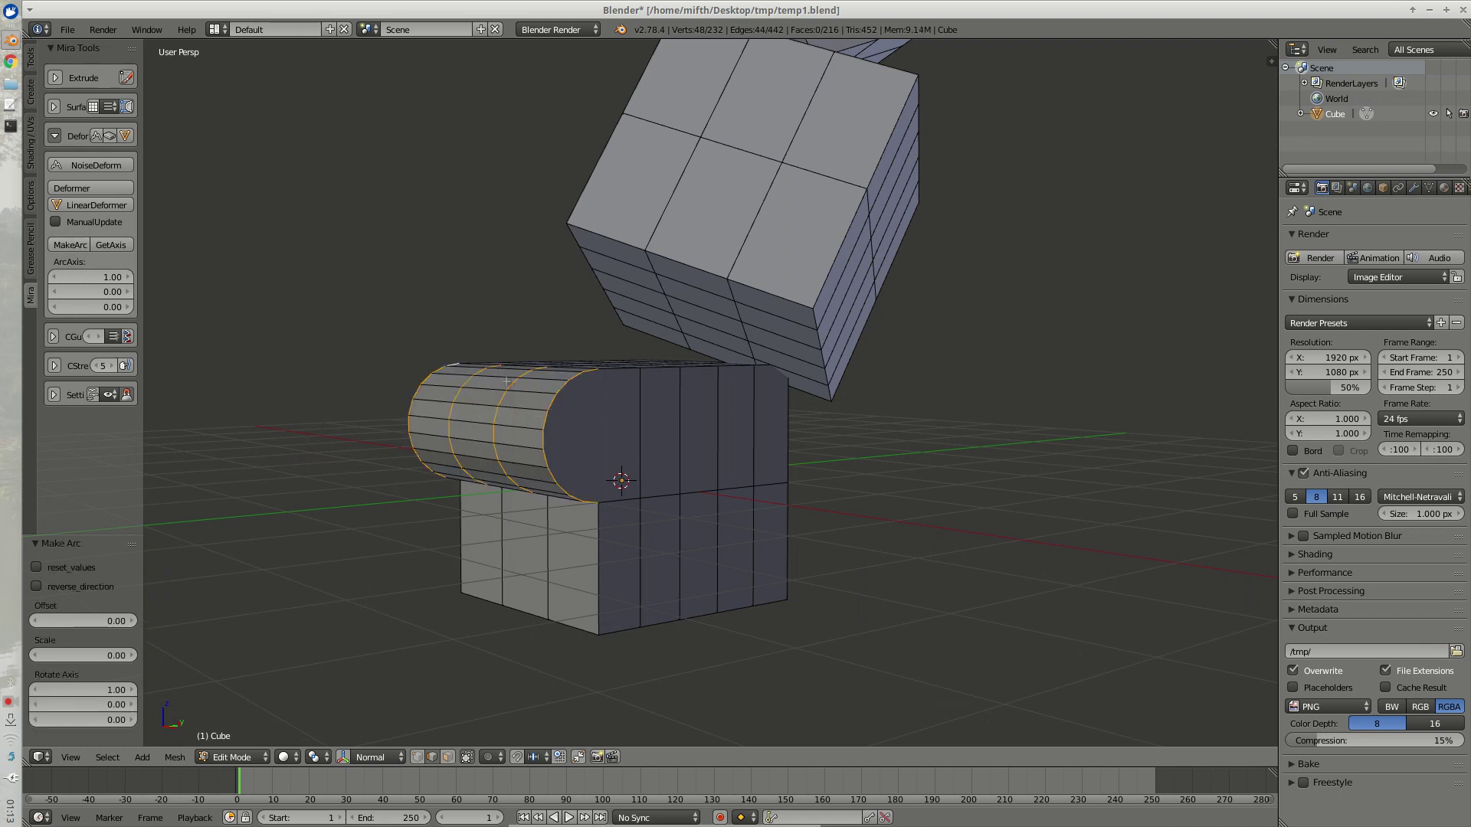
Step: Set the lower cube's arc offset to -0.39 and its scale to 1.74
middle_drag(549, 425, 506, 439)
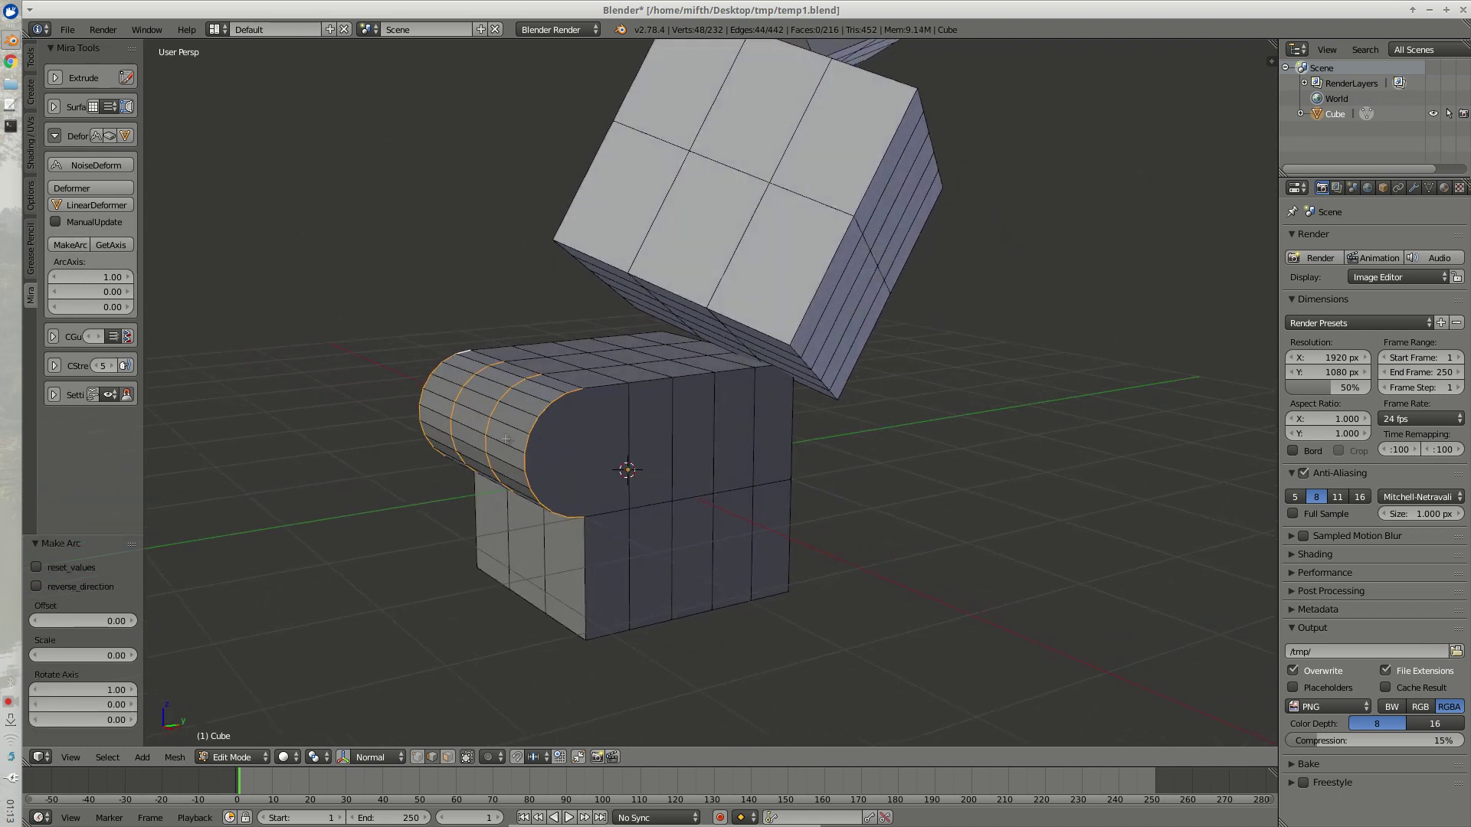
mouse_move(105, 625)
mouse_down()
mouse_move(118, 628)
mouse_move(92, 627)
mouse_up()
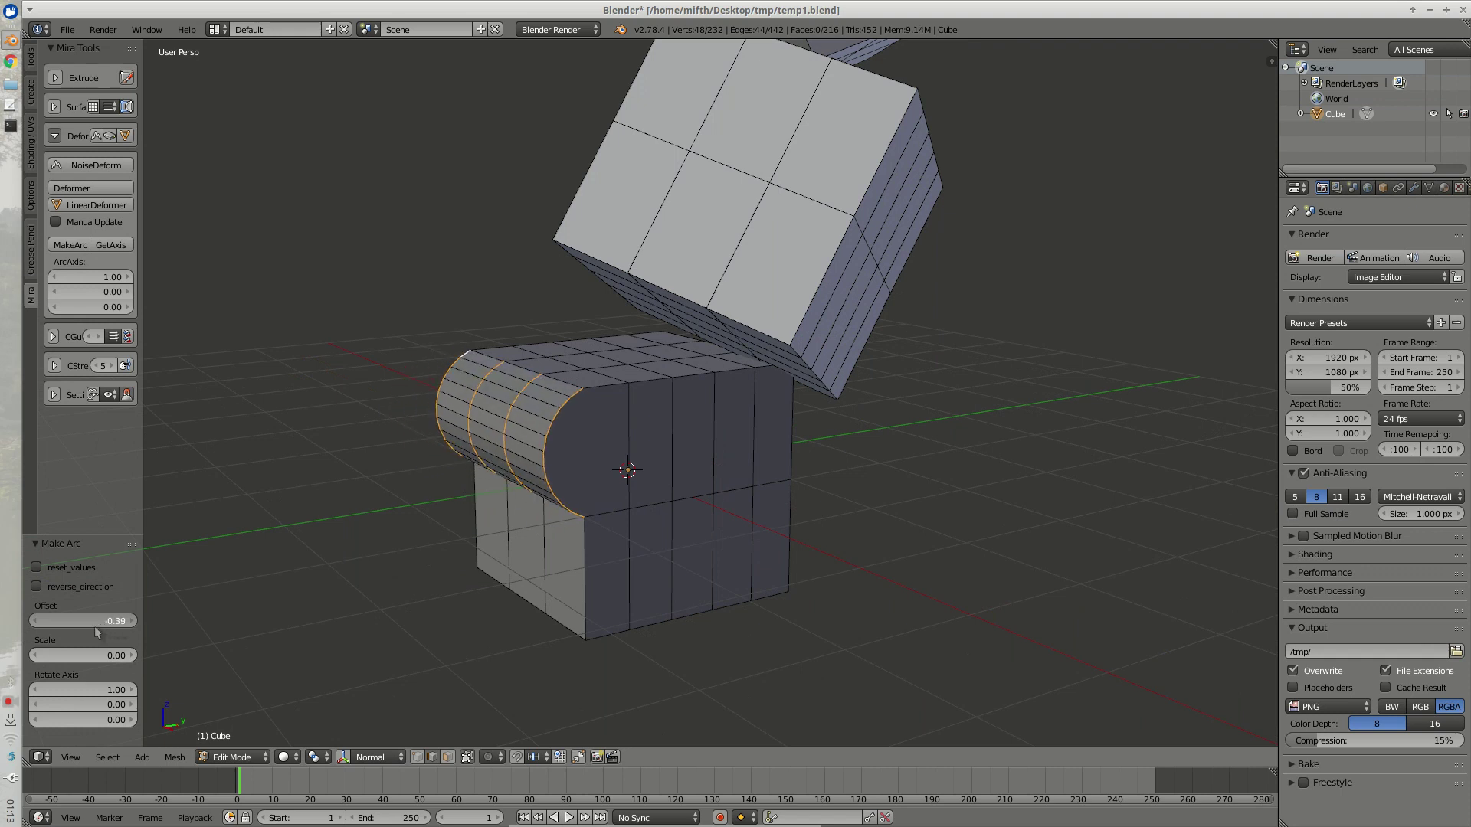
middle_drag(391, 483, 376, 490)
drag(108, 655, 147, 643)
middle_drag(253, 565, 420, 487)
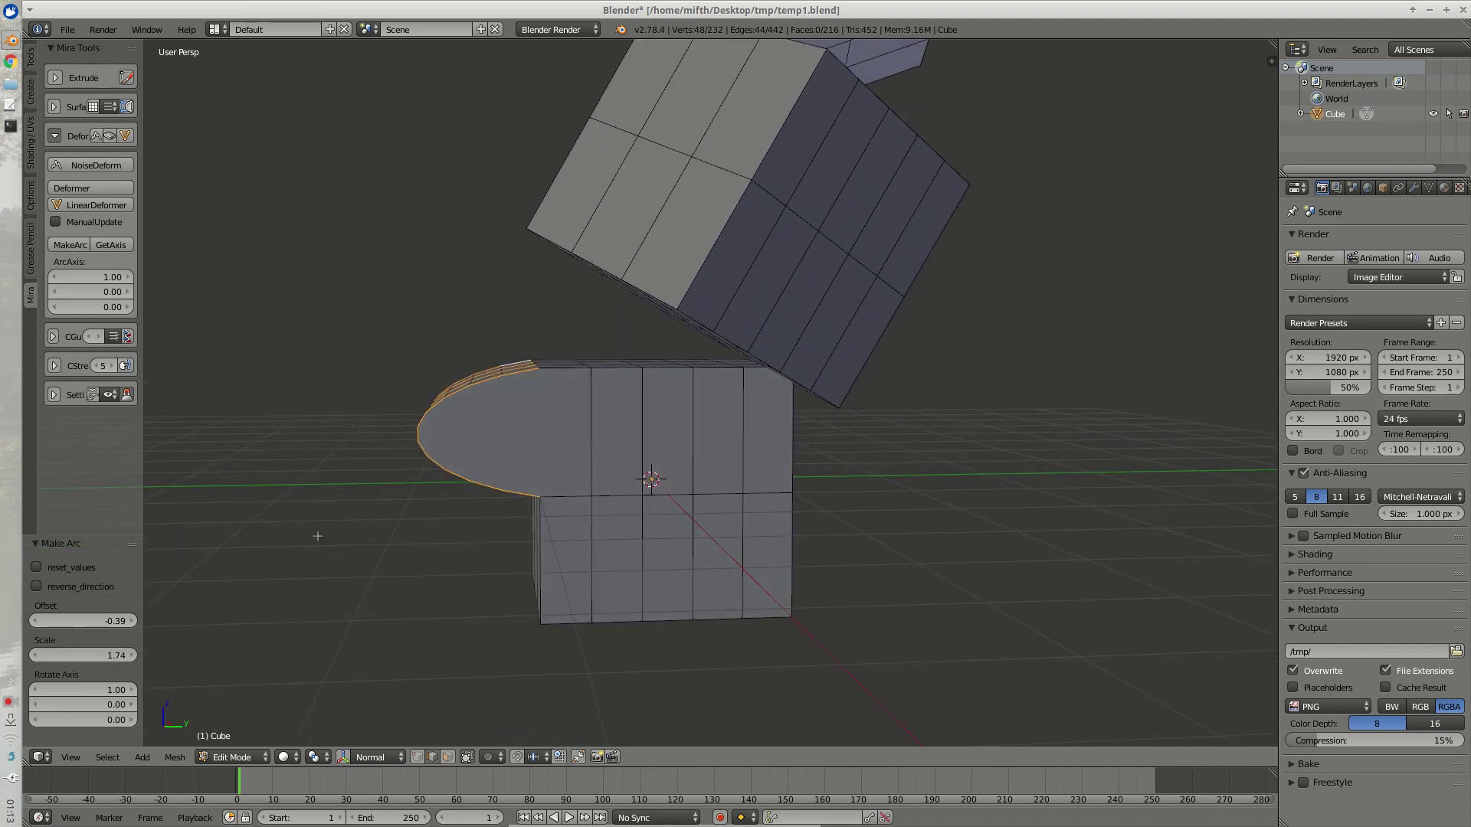
Step: Set the lower cube's arc offset to -0.69 and its scale to 0, and clear the selection
middle_drag(318, 536, 395, 529)
drag(112, 622, 61, 661)
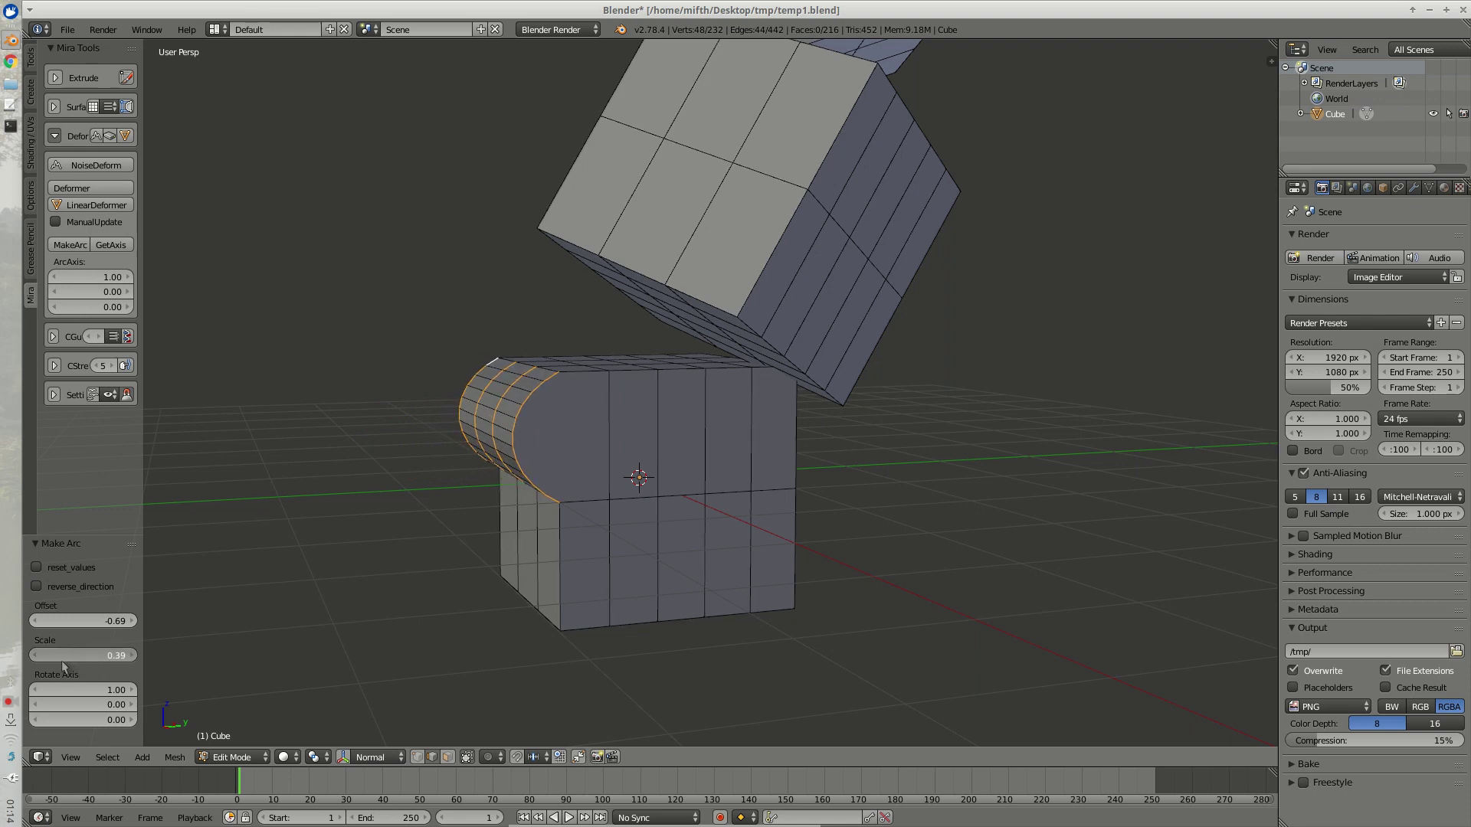
click(88, 653)
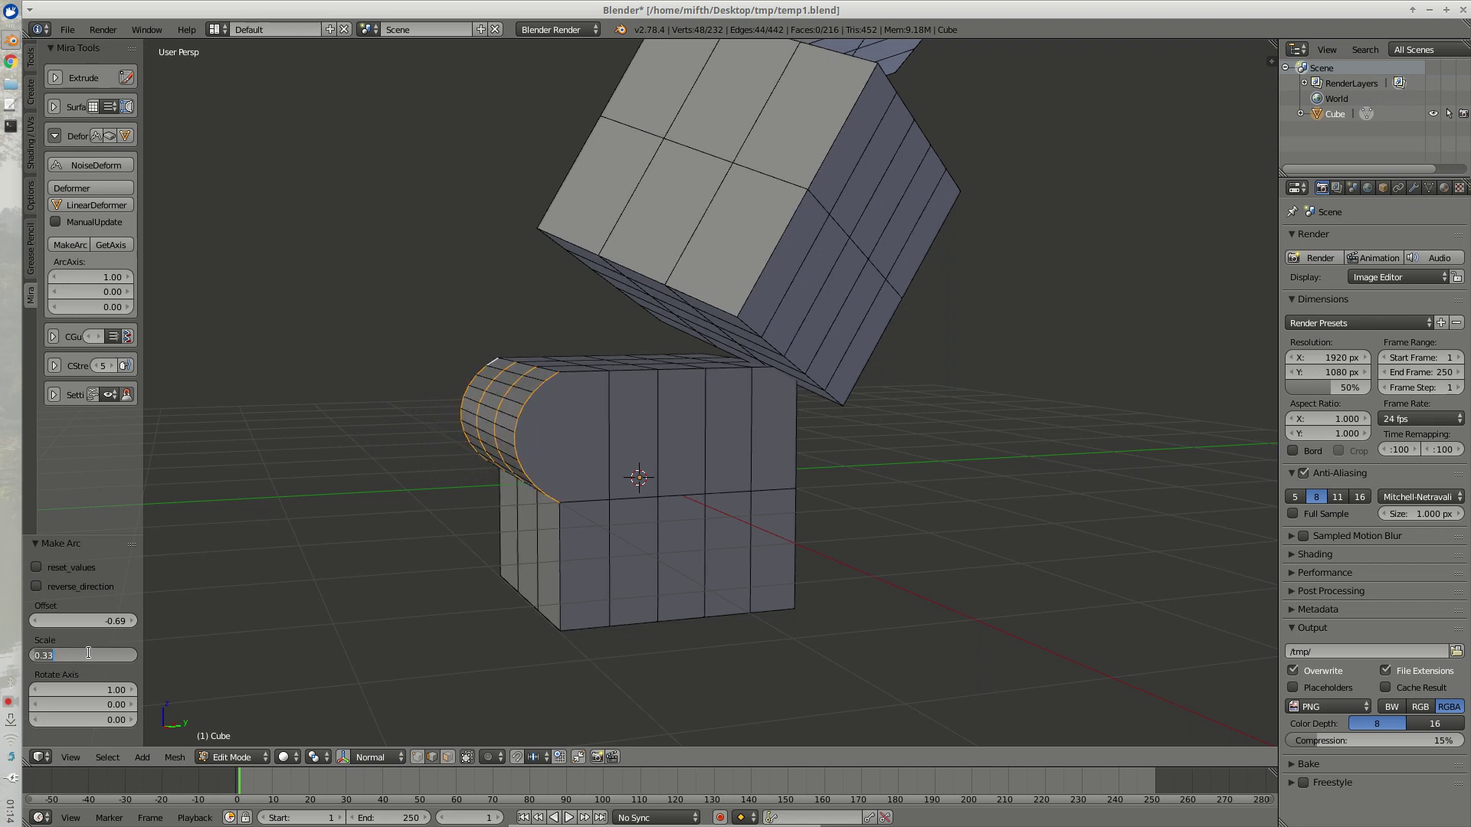
text(0)
key(Return)
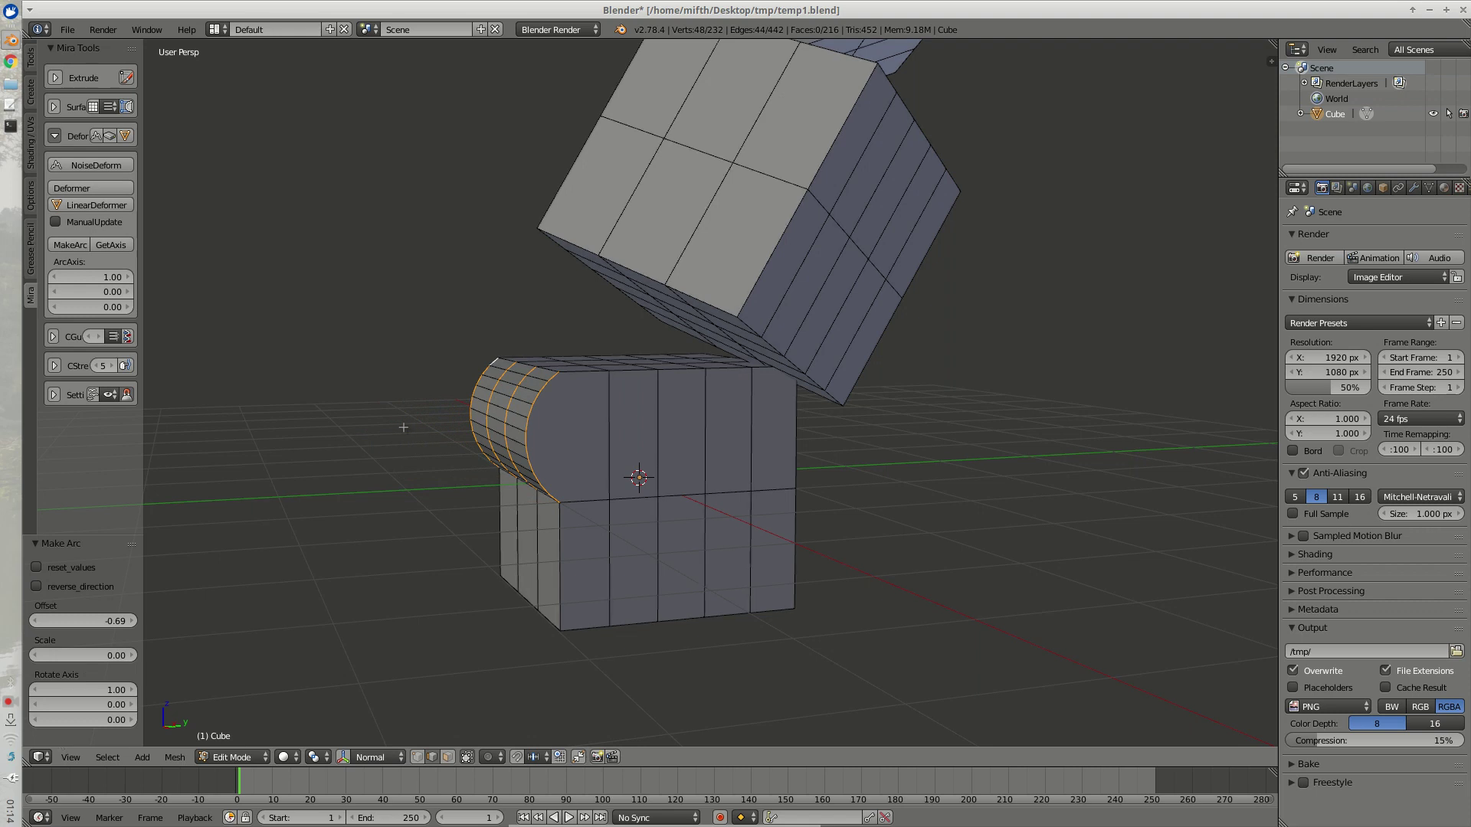
mouse_move(412, 478)
middle_down()
mouse_move(385, 470)
mouse_move(426, 487)
middle_up()
key(a)
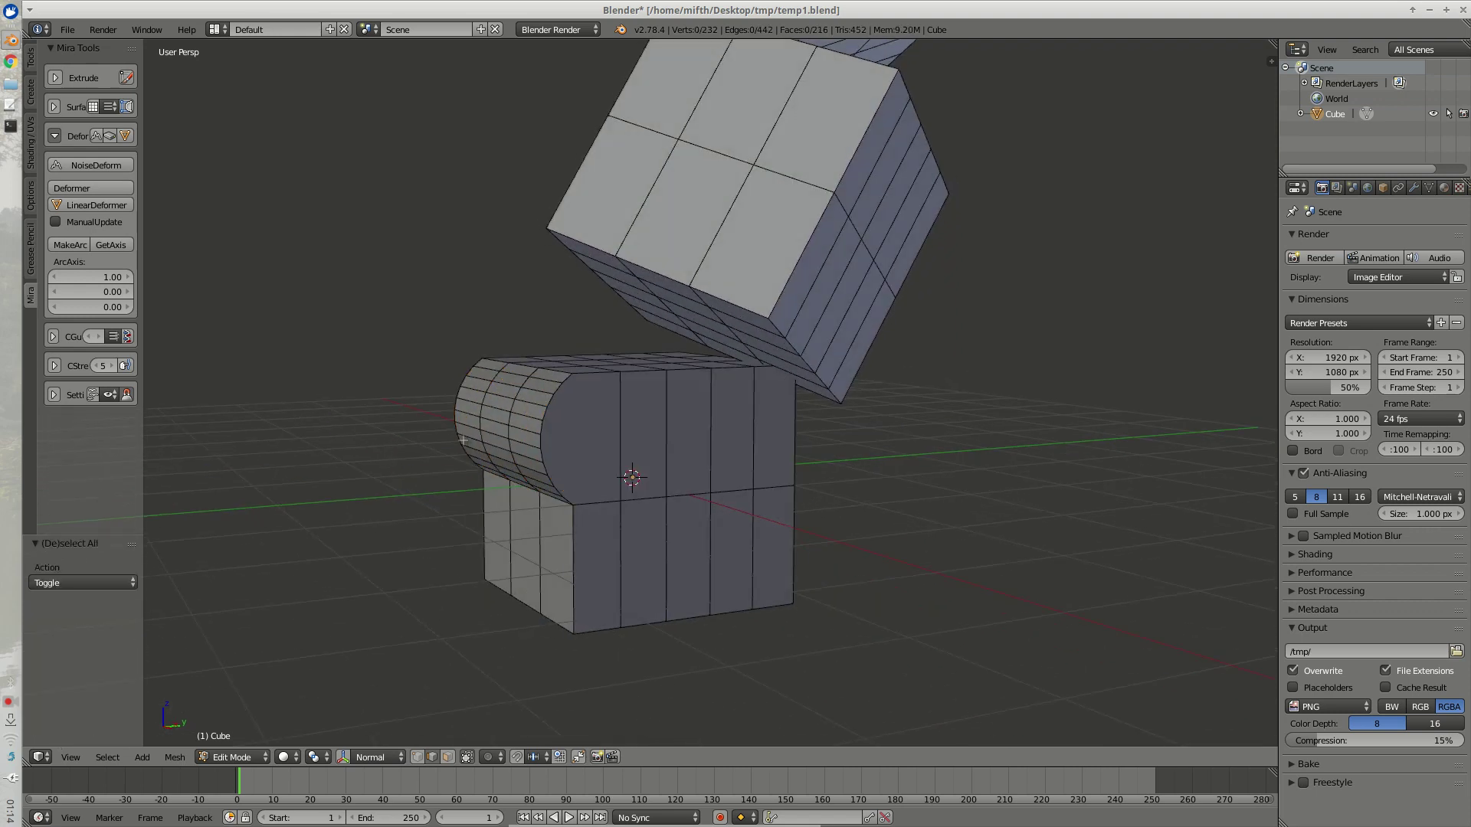
Step: Subdivide the four parallel edges on the upper half of the tilted middle cube's front face with 10 cuts
middle_drag(465, 441, 713, 400)
right_click(717, 397)
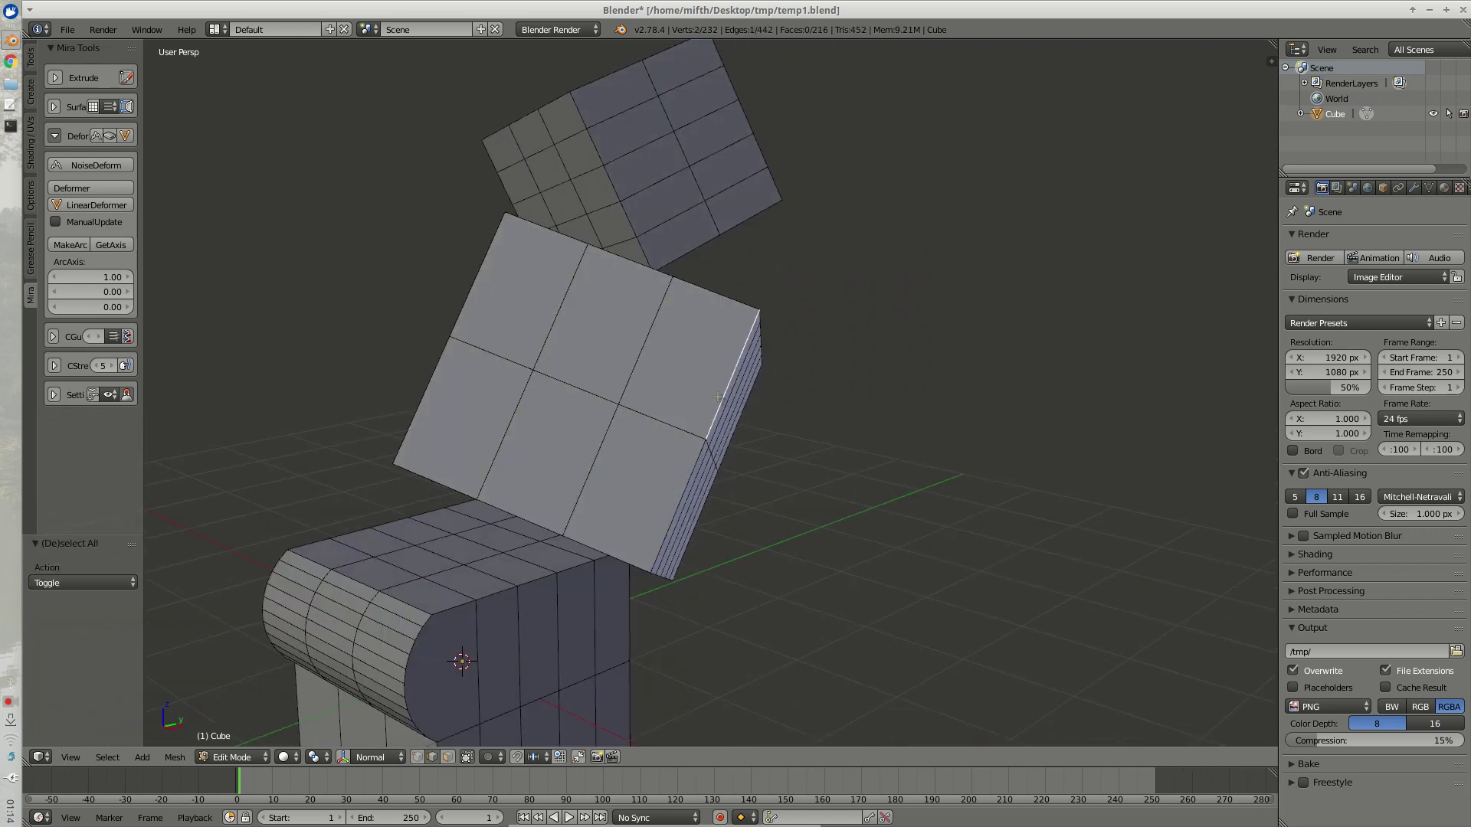
shift+right_click(633, 368)
shift+right_click(560, 306)
shift+right_click(474, 299)
middle_drag(475, 298, 485, 348)
key(w)
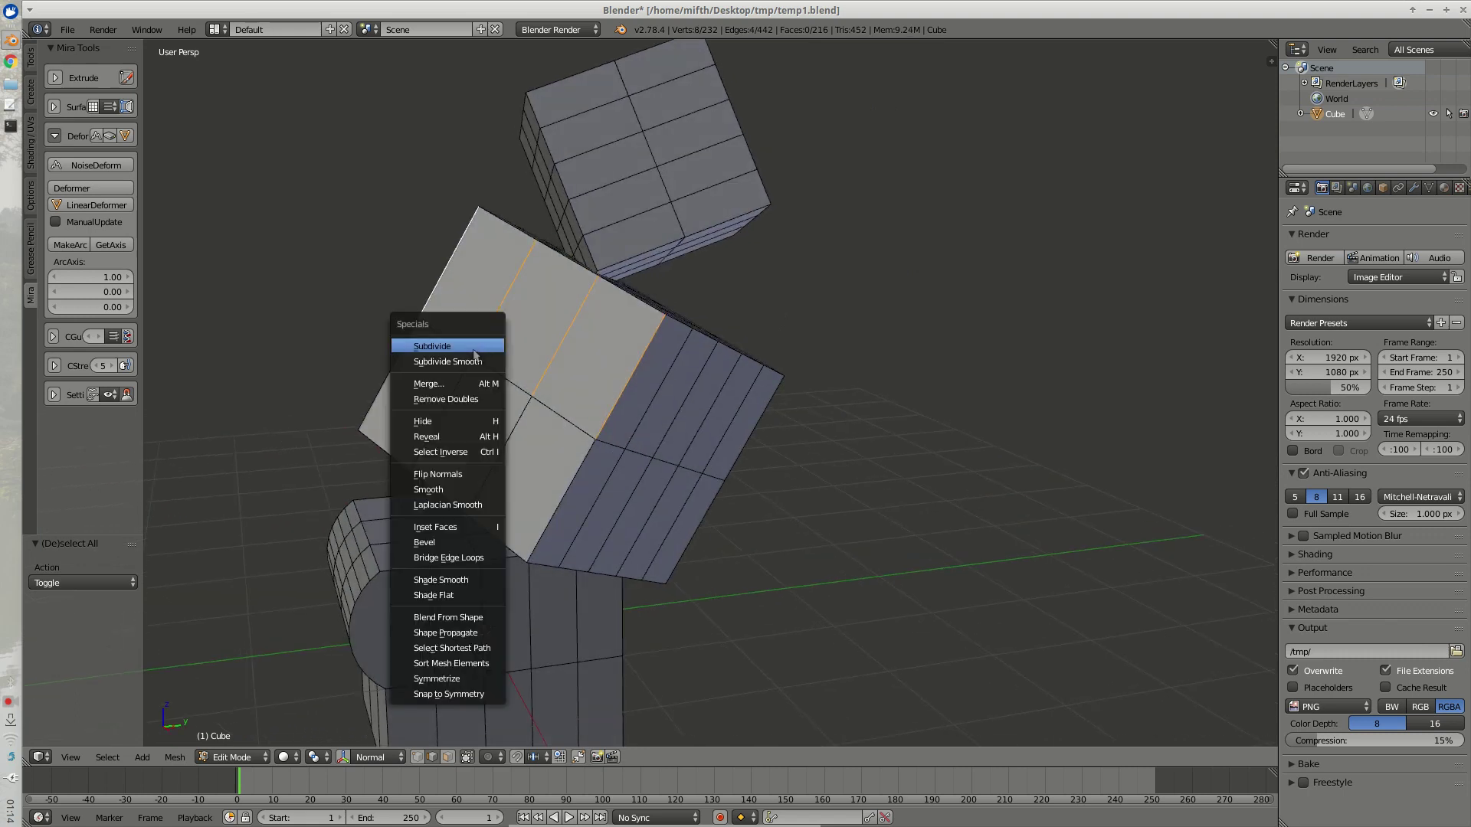
click(474, 351)
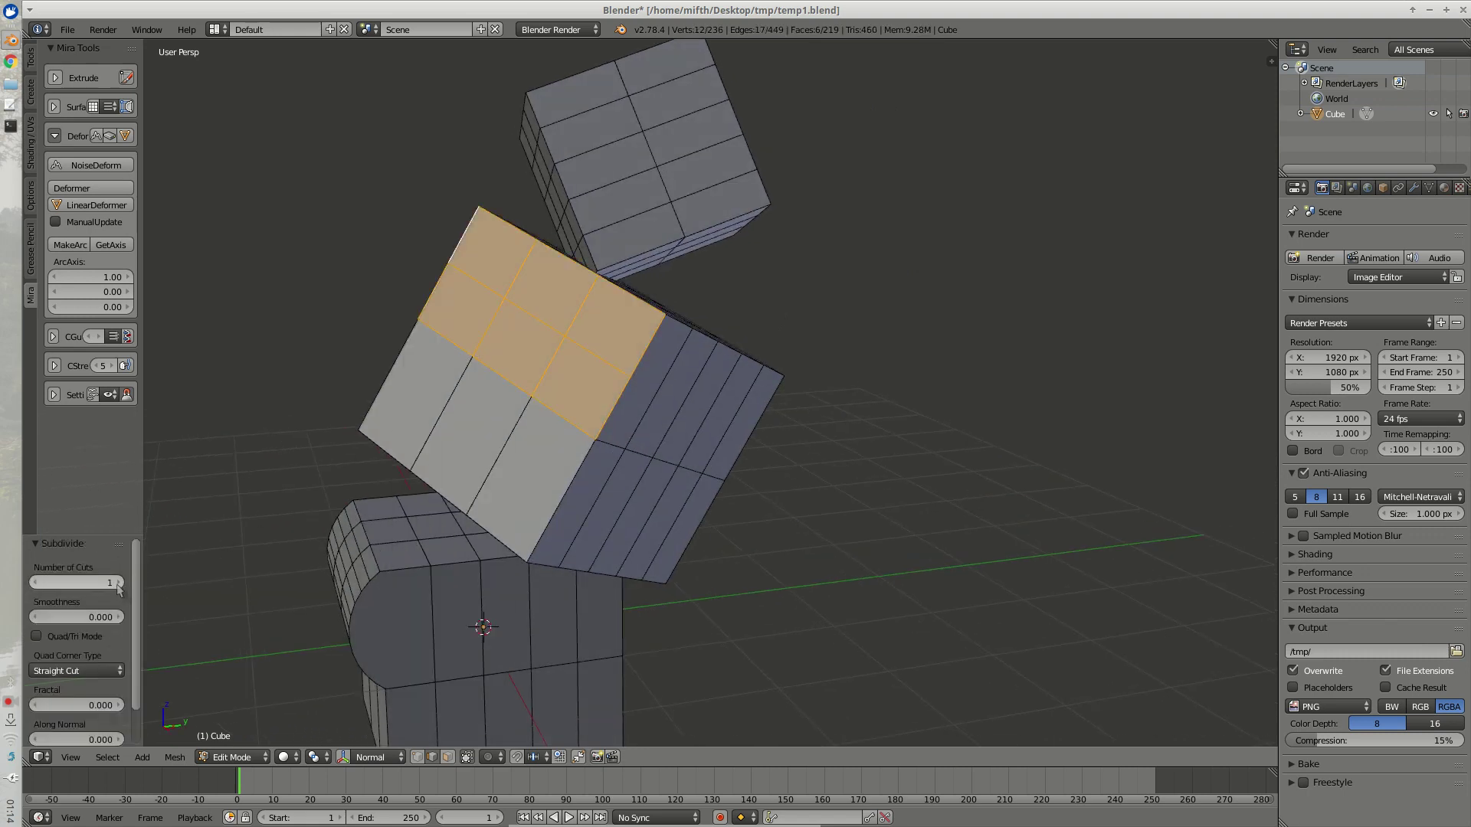
drag(117, 587, 172, 591)
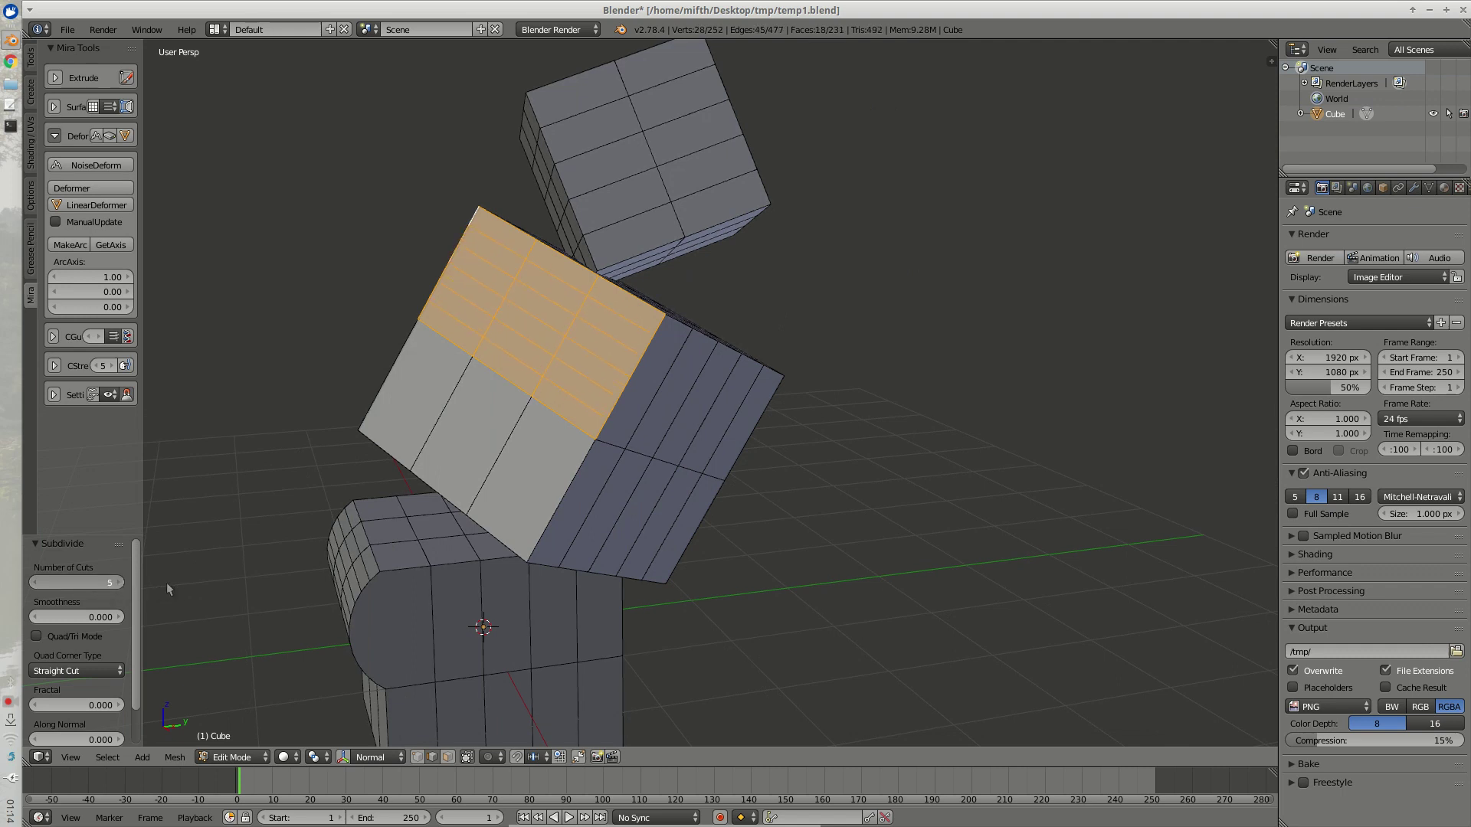
middle_drag(204, 587, 230, 567)
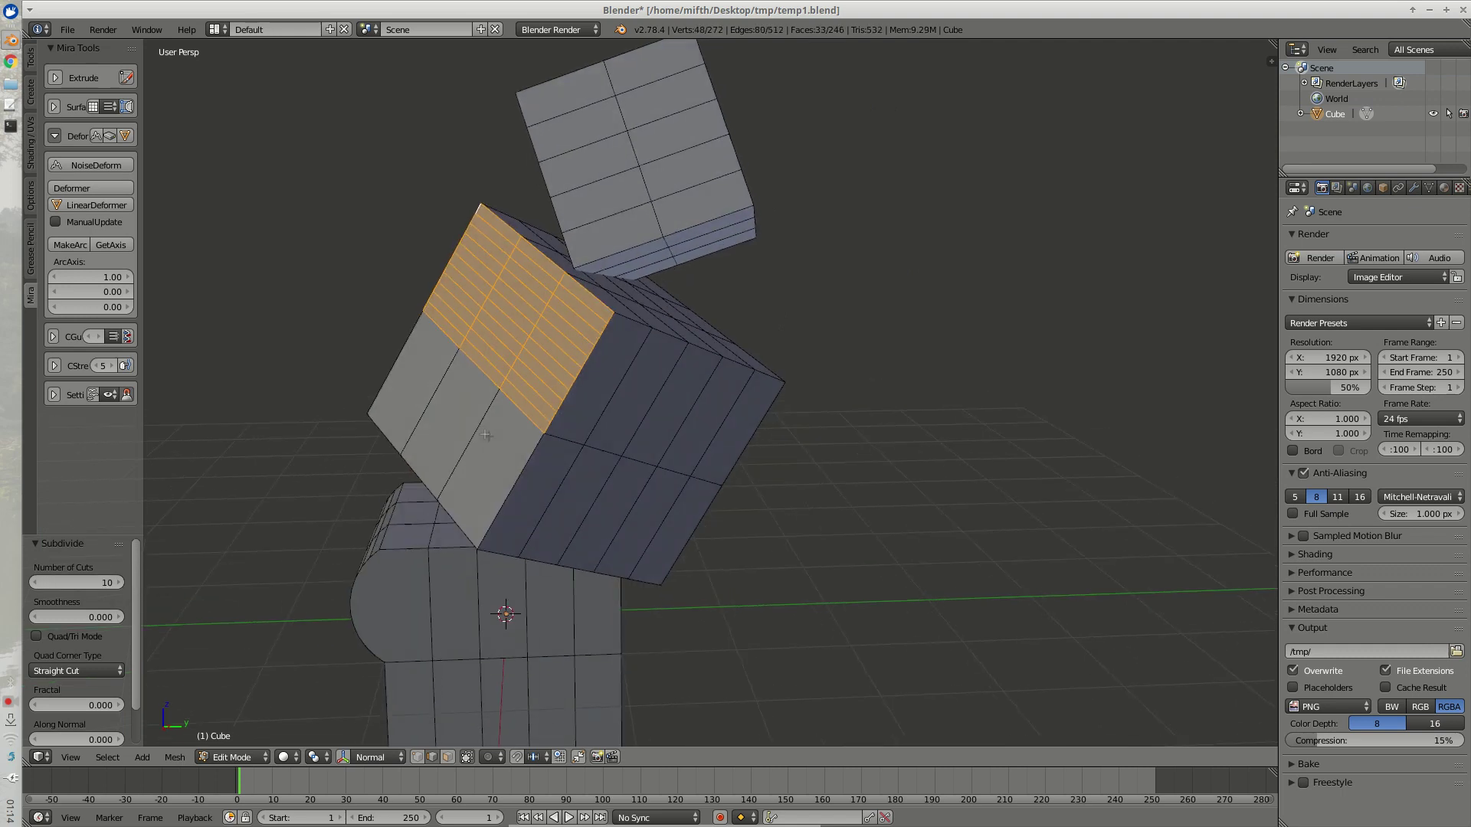
Step: Take the arc axis from the middle cube's side face adjoining the subdivided strip, using face selection
key(a)
key(ctrl+Tab)
click(536, 429)
click(576, 394)
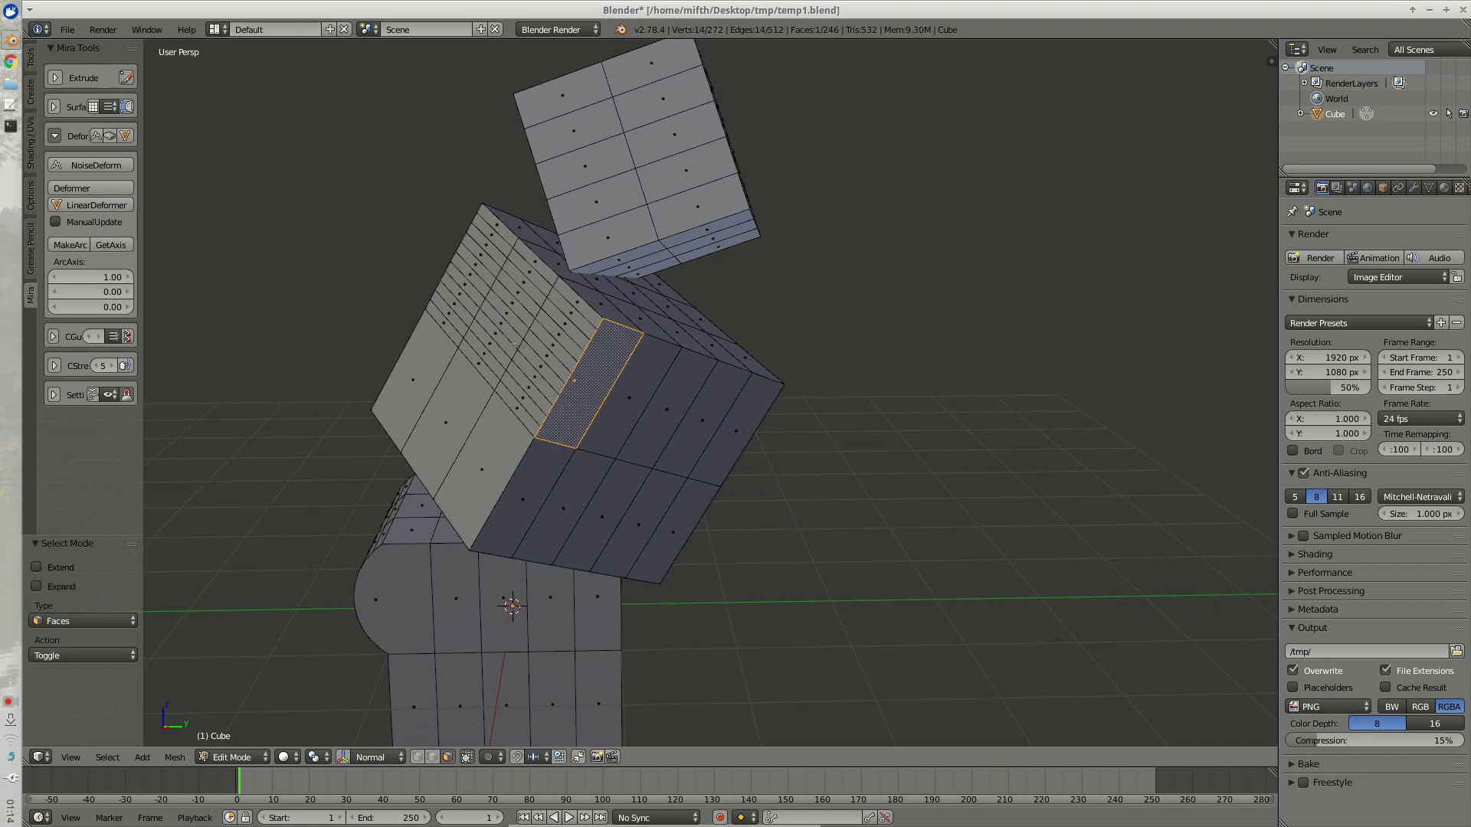
click(111, 245)
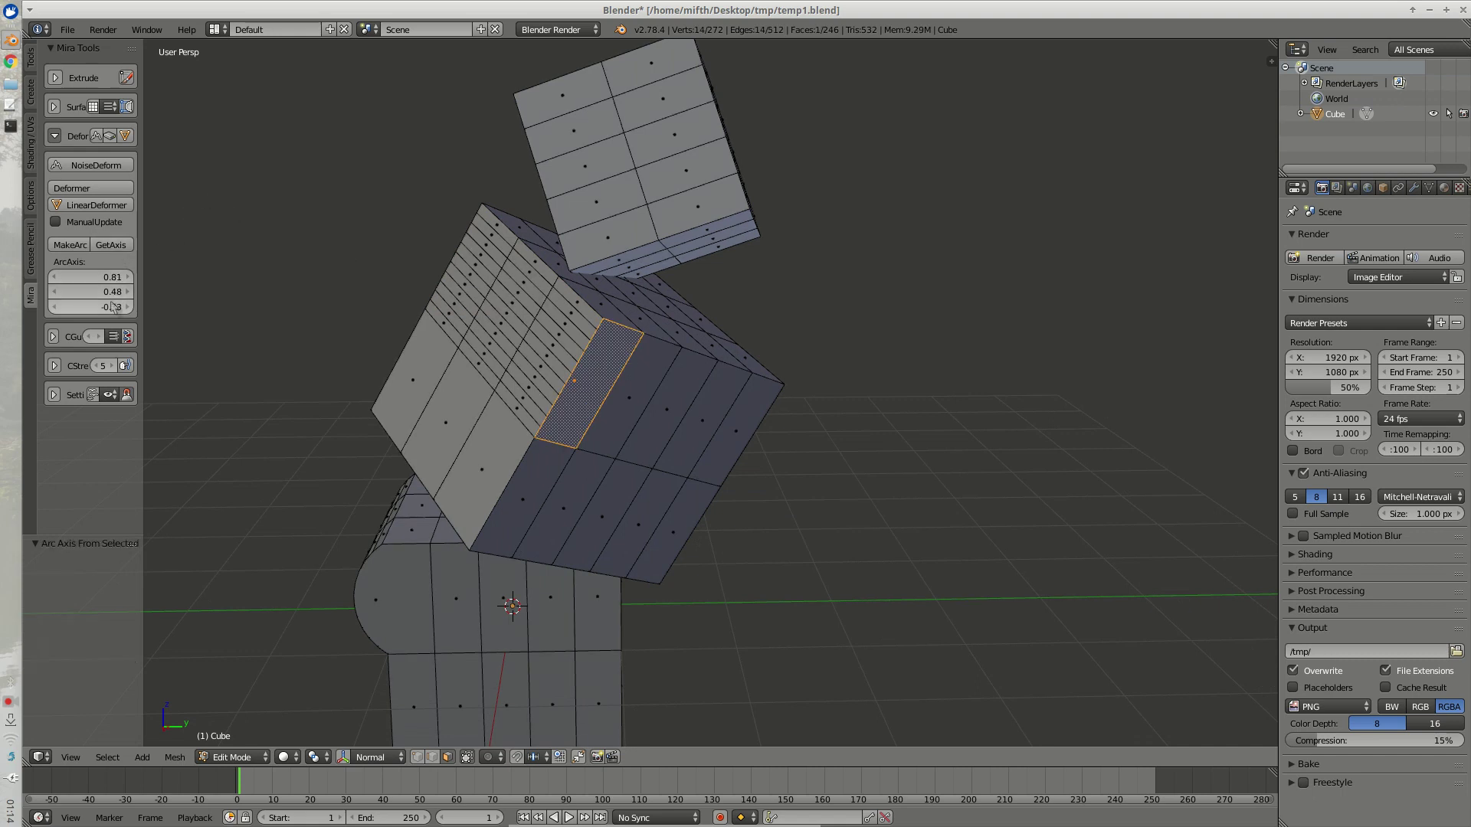
Step: Select the four subdivided edge paths across the middle cube's front in edge mode and bend them with Make Arc
key(a)
key(ctrl+Tab)
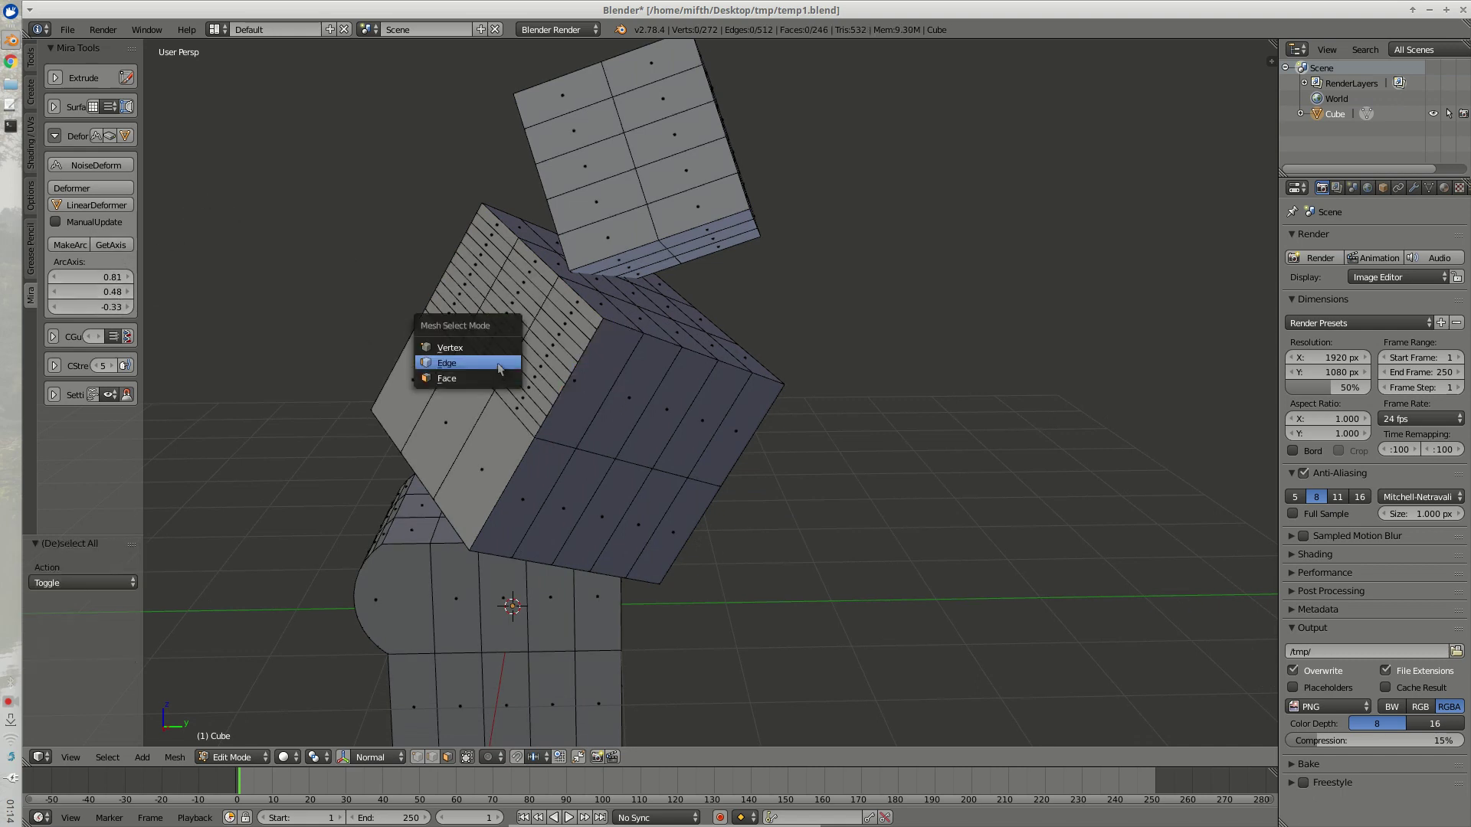
click(501, 362)
right_click(543, 430)
ctrl+right_click(600, 323)
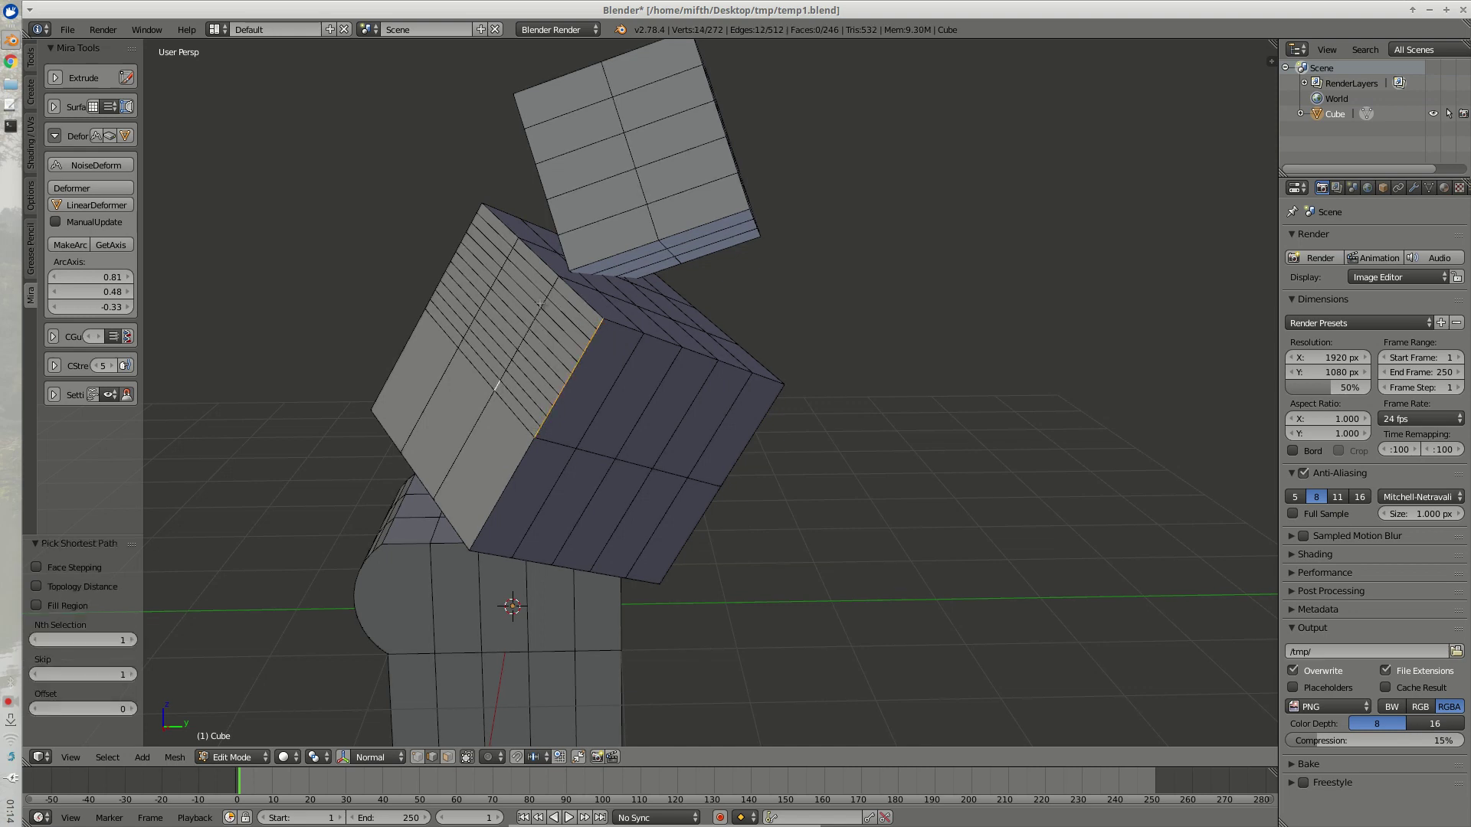
ctrl+right_click(554, 281)
shift+right_click(460, 341)
shift+right_click(468, 337)
ctrl+right_click(513, 240)
shift+right_click(425, 304)
ctrl+right_click(476, 205)
click(75, 248)
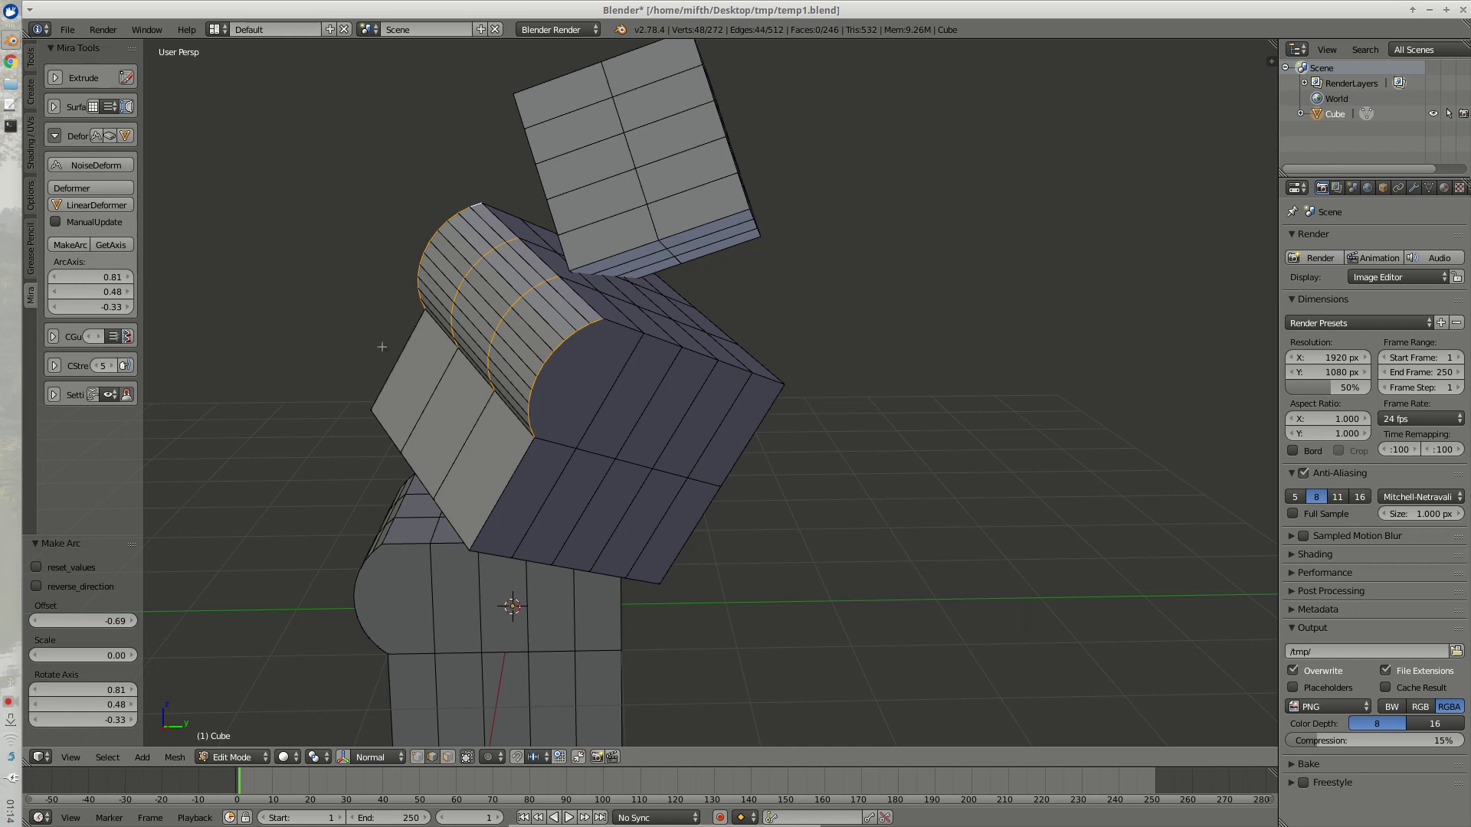
Step: Reset the middle cube's arc values, set its offset to about 1.05, and clear the selection
middle_drag(384, 338, 391, 317)
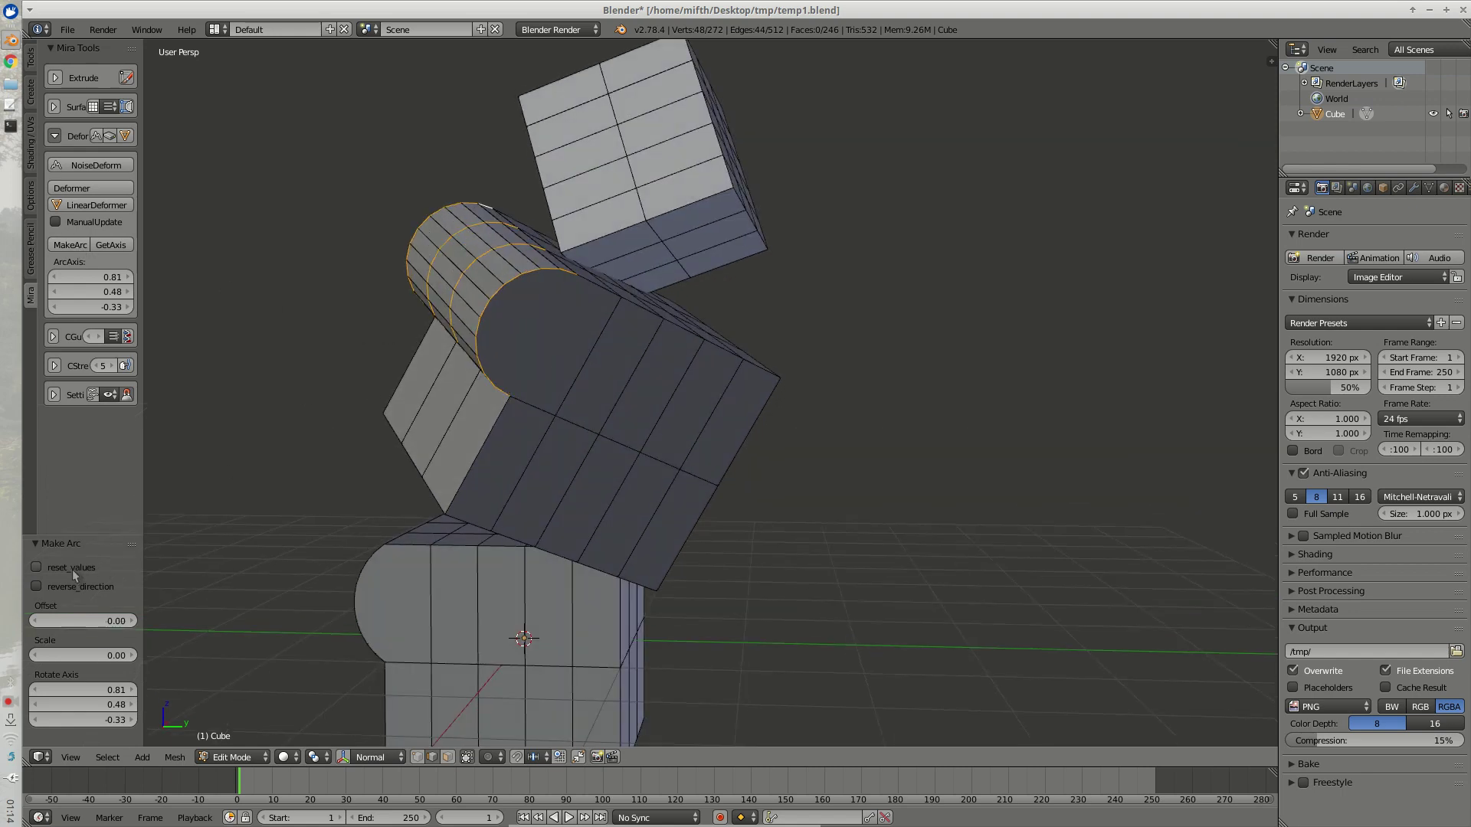
click(71, 568)
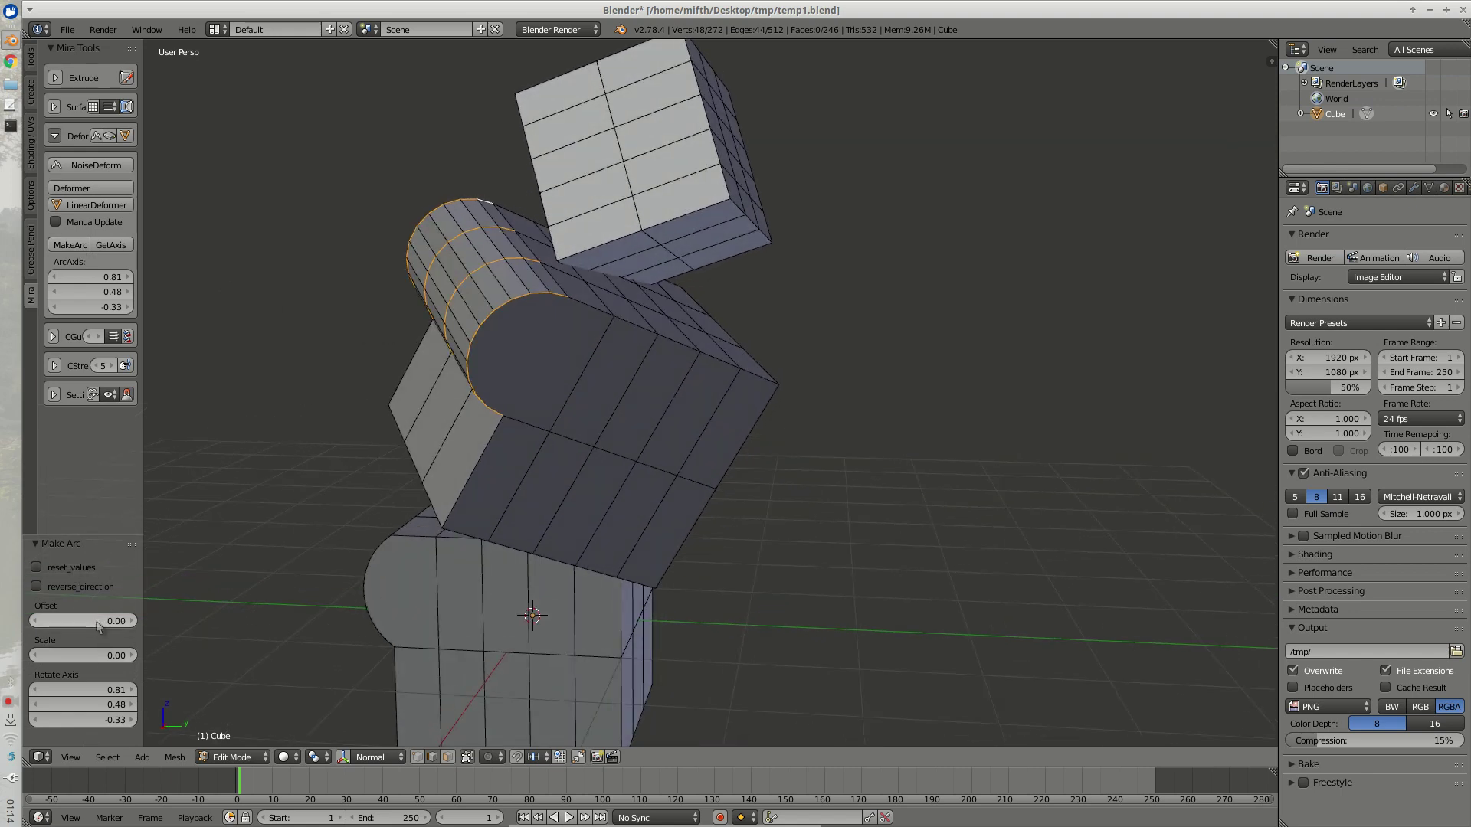
drag(100, 622, 132, 626)
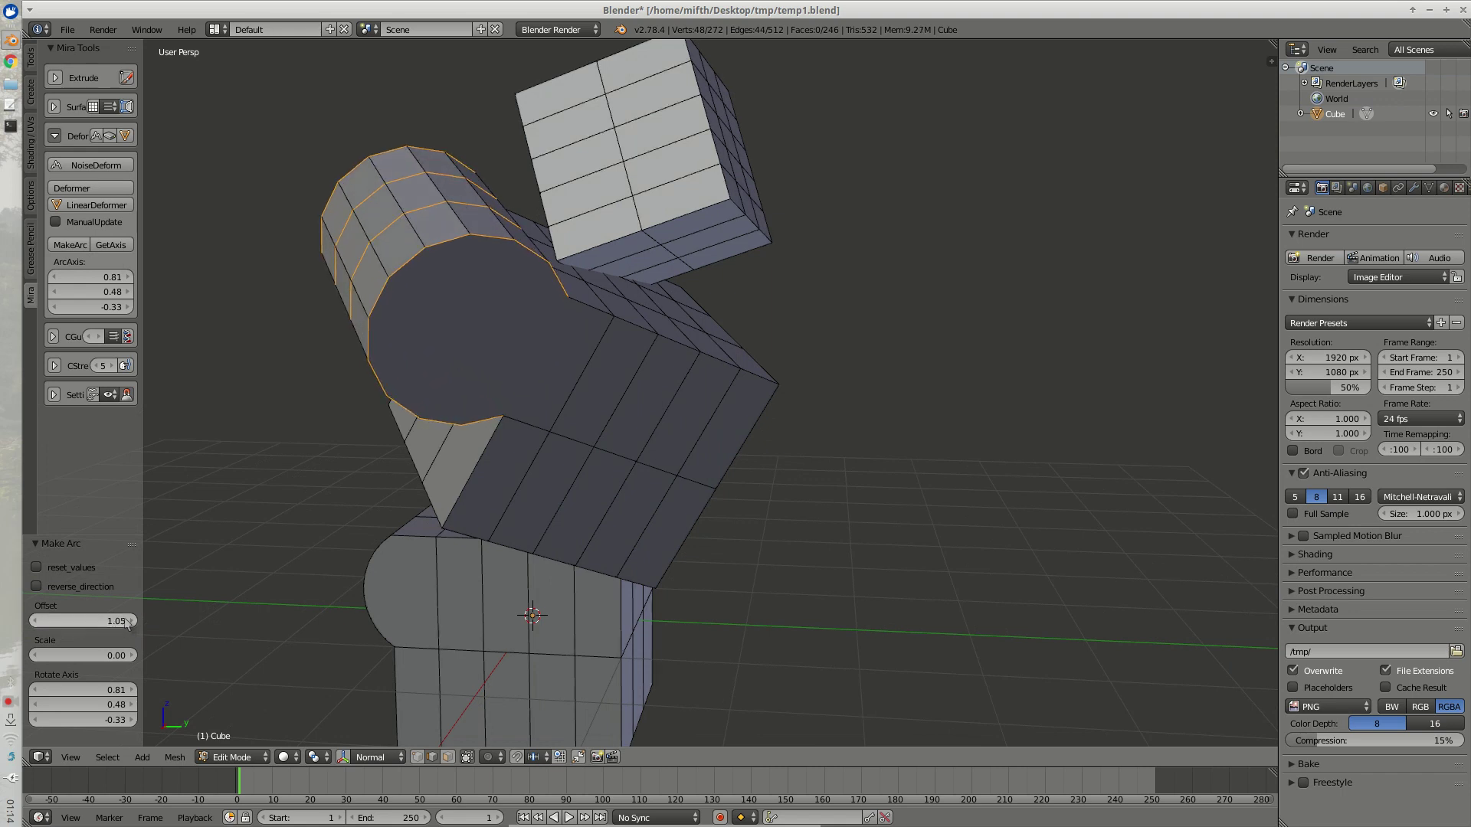
middle_drag(313, 489, 469, 401)
key(a)
Step: Take the arc axis from the corner face on top of the topmost cube, using face selection
middle_drag(557, 264, 423, 344)
key(ctrl+Tab)
click(420, 342)
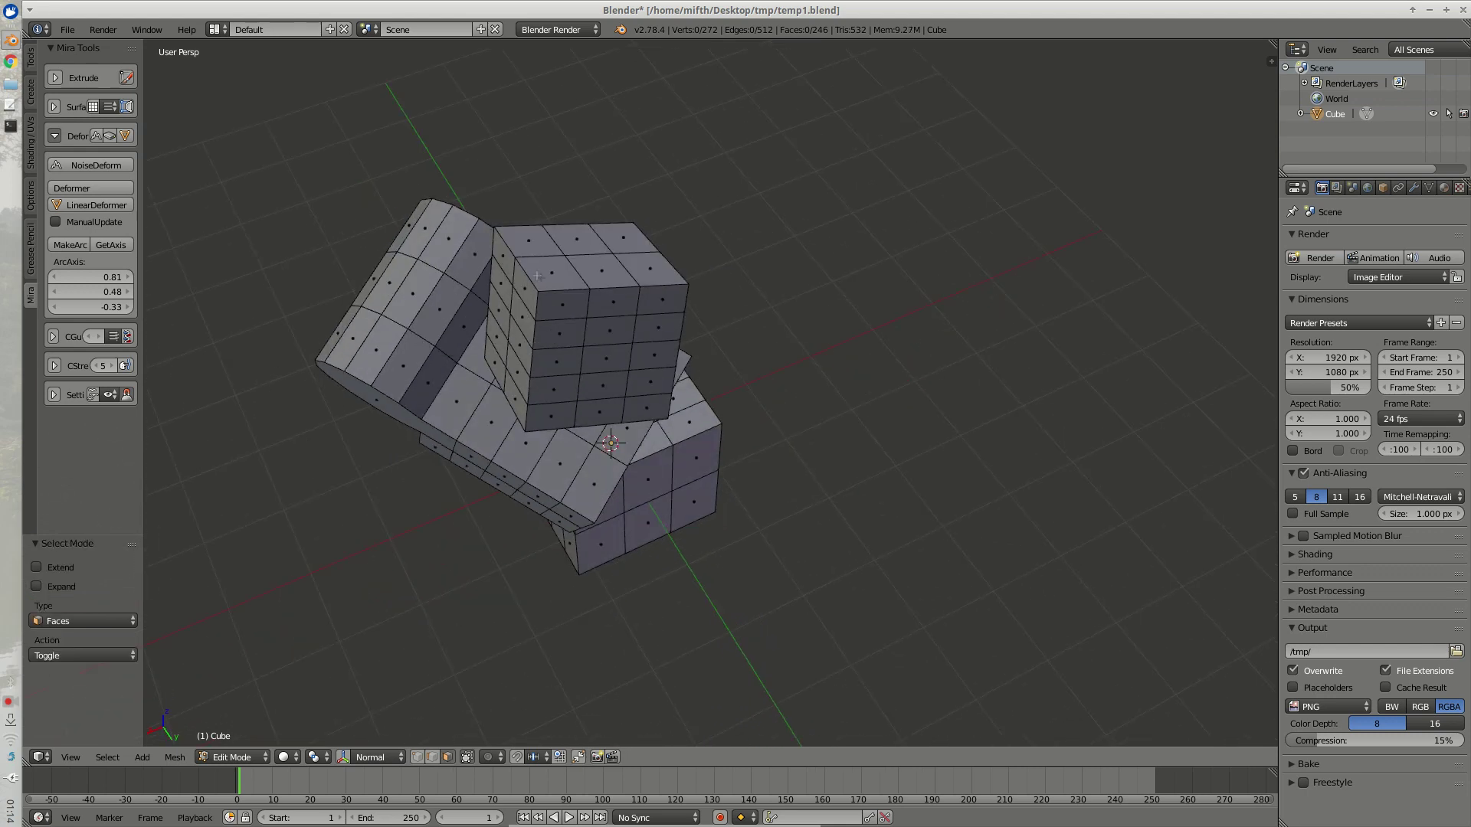
right_click(548, 272)
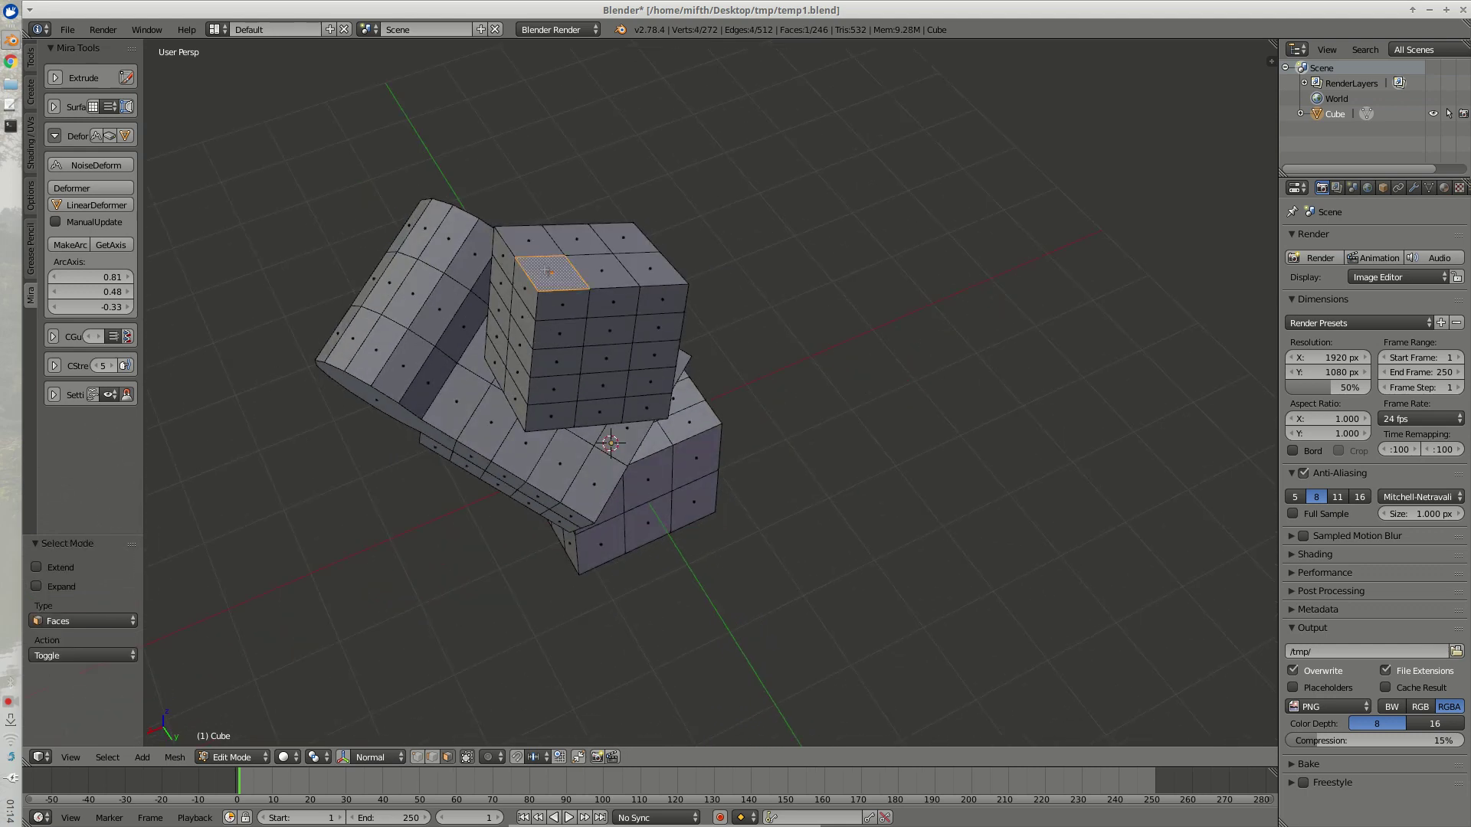
click(116, 245)
Step: Select the six stacked horizontal edges in the topmost cube's corner column in edge mode and subdivide them with one cut
key(ctrl+Tab)
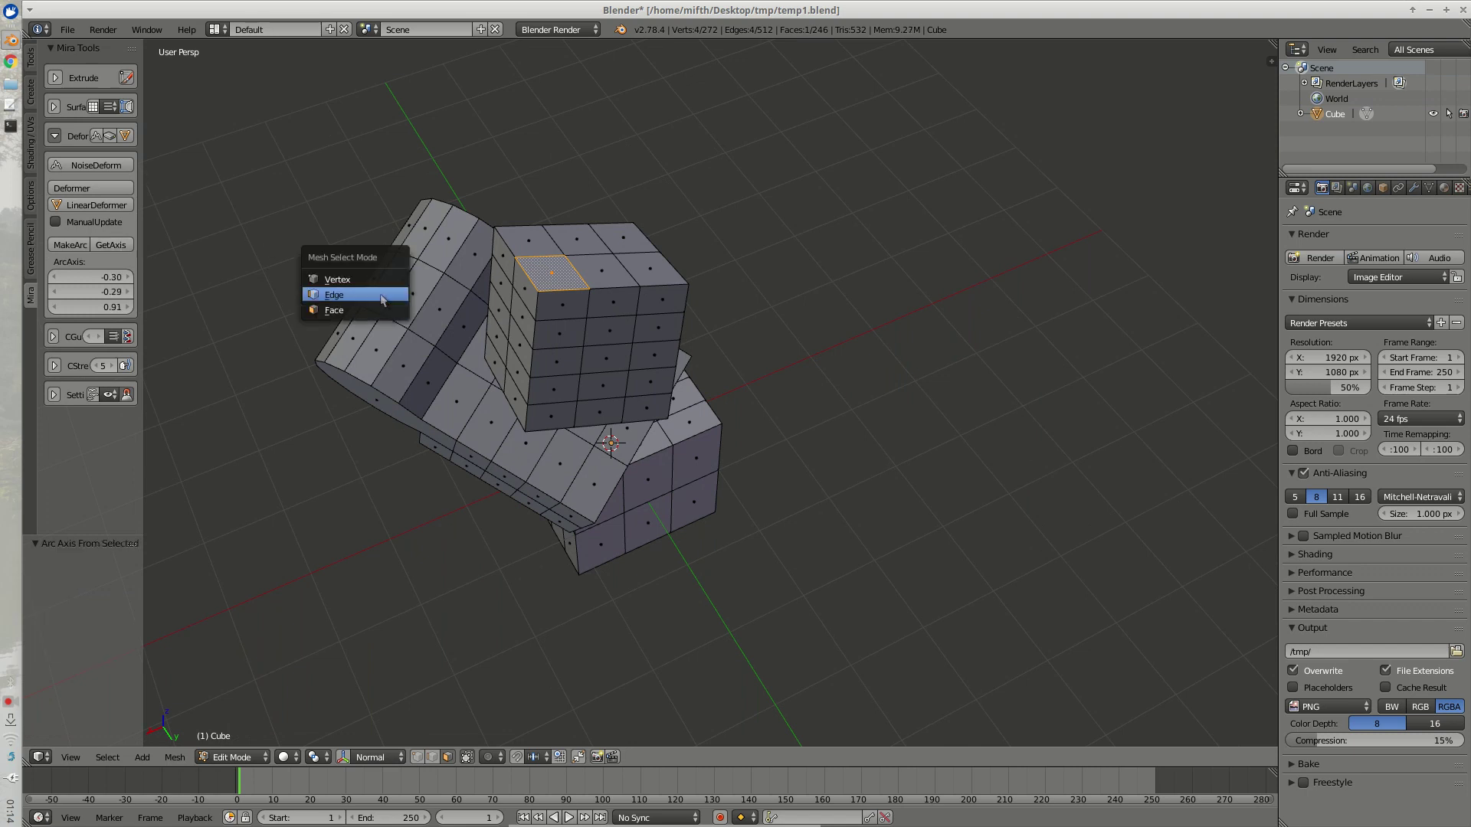
click(351, 290)
key(a)
right_click(564, 300)
shift+right_click(563, 320)
shift+right_click(560, 348)
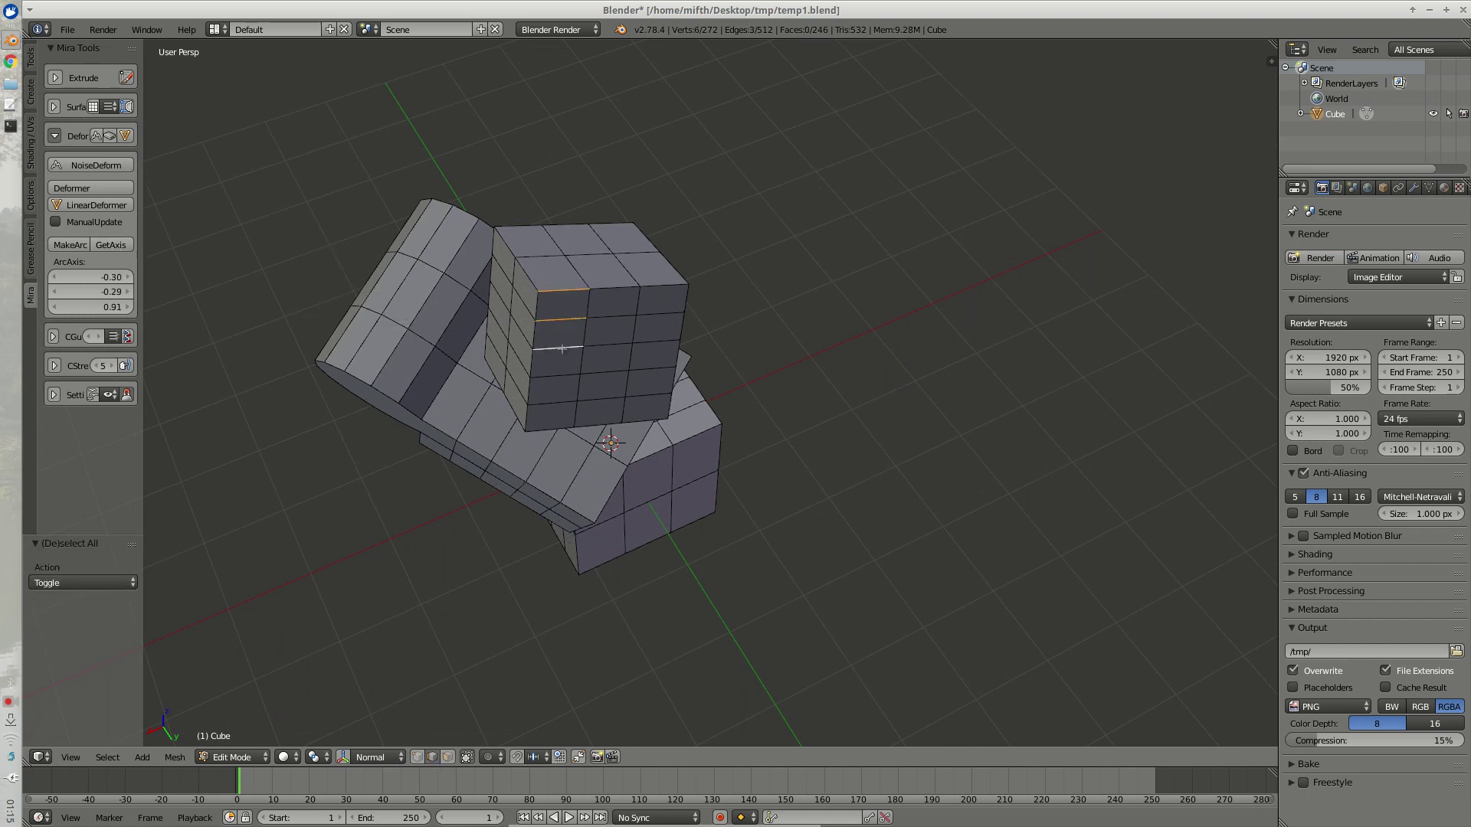
shift+right_click(558, 376)
shift+right_click(555, 403)
shift+right_click(554, 422)
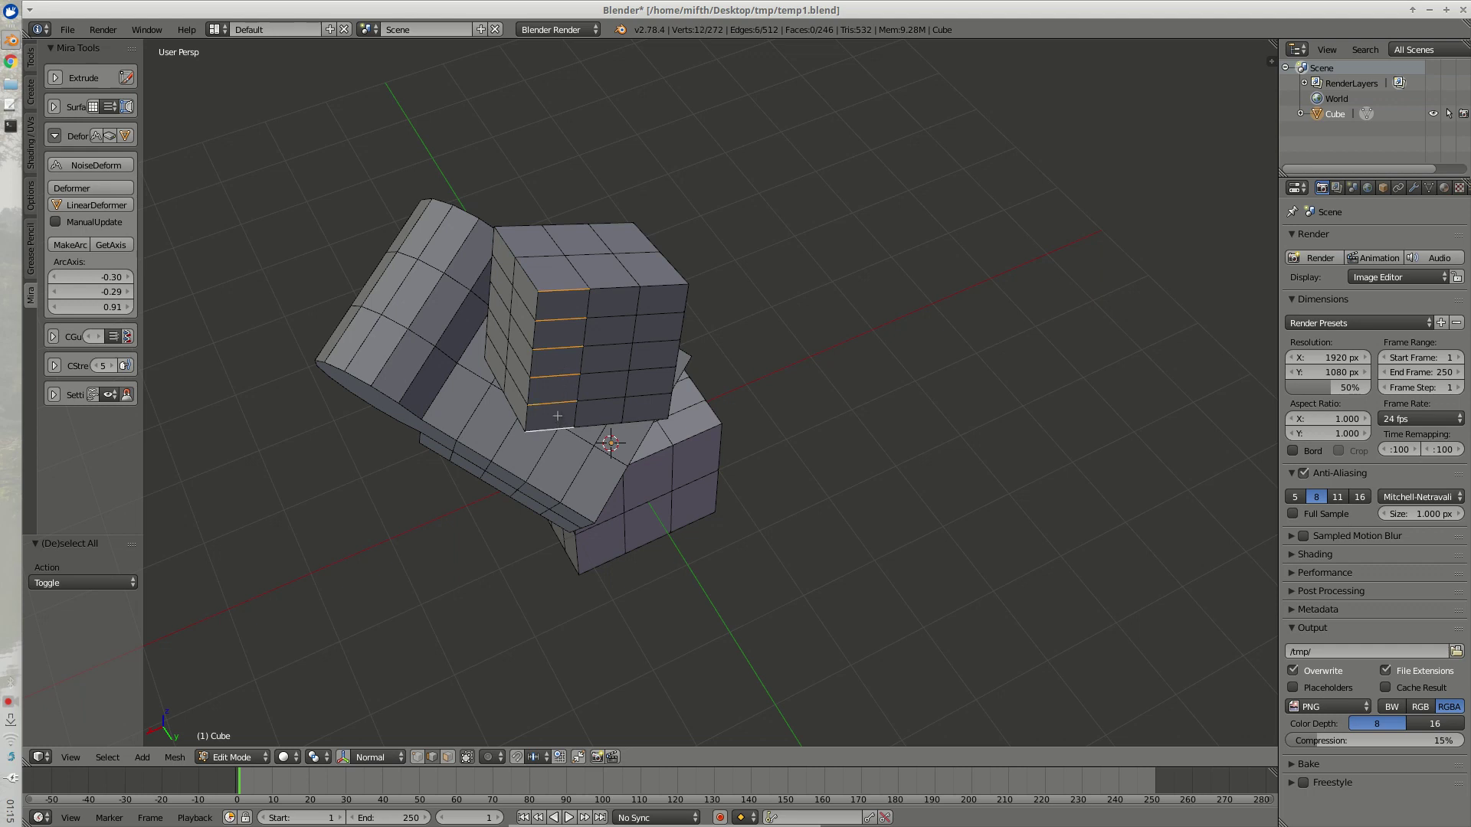
key(w)
click(556, 416)
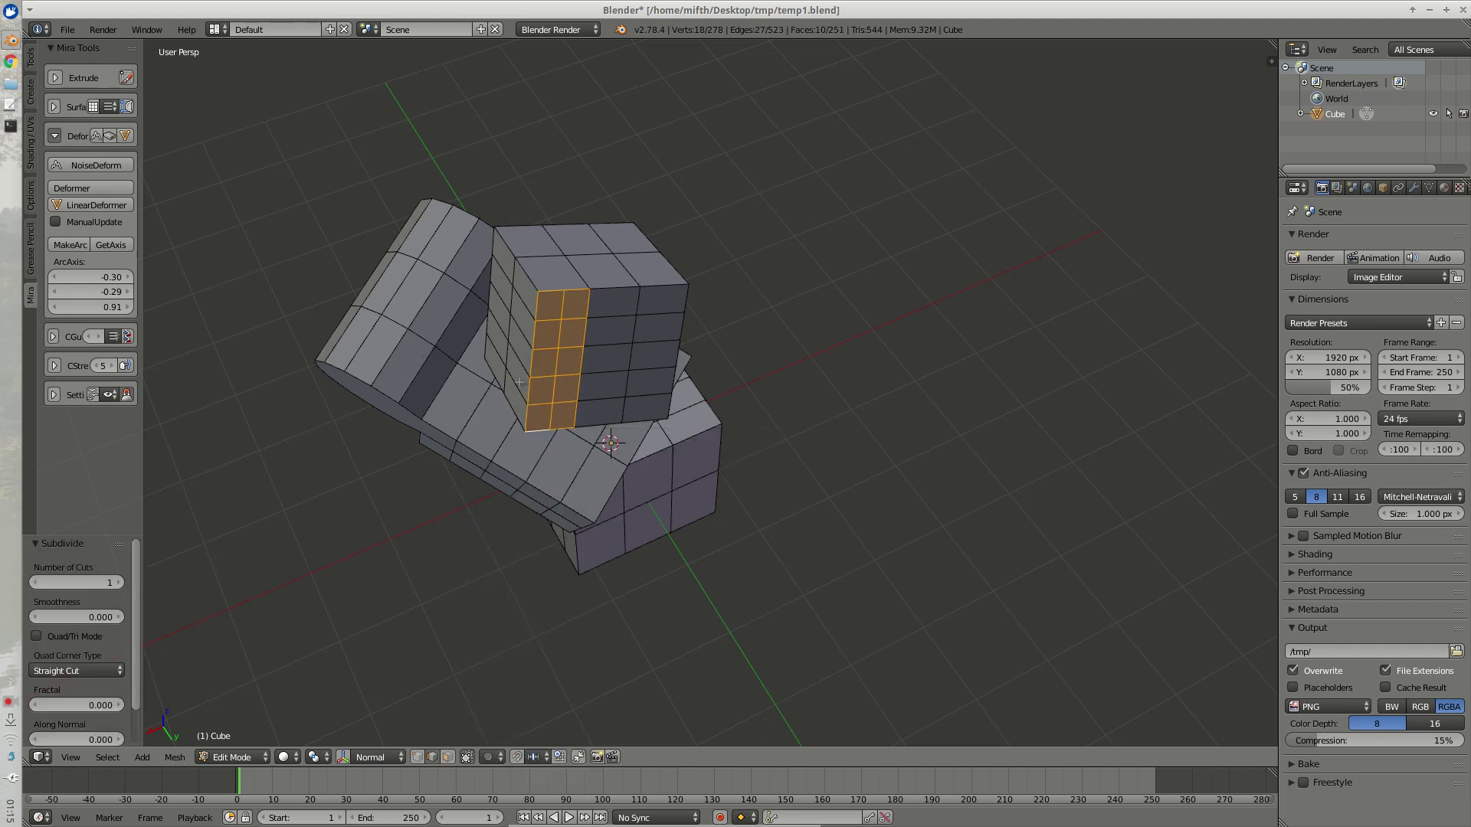
Step: Select the six stacked horizontal edges in the corner column on another side of the topmost cube and subdivide them with one cut
middle_drag(520, 381, 659, 277)
right_click(666, 272)
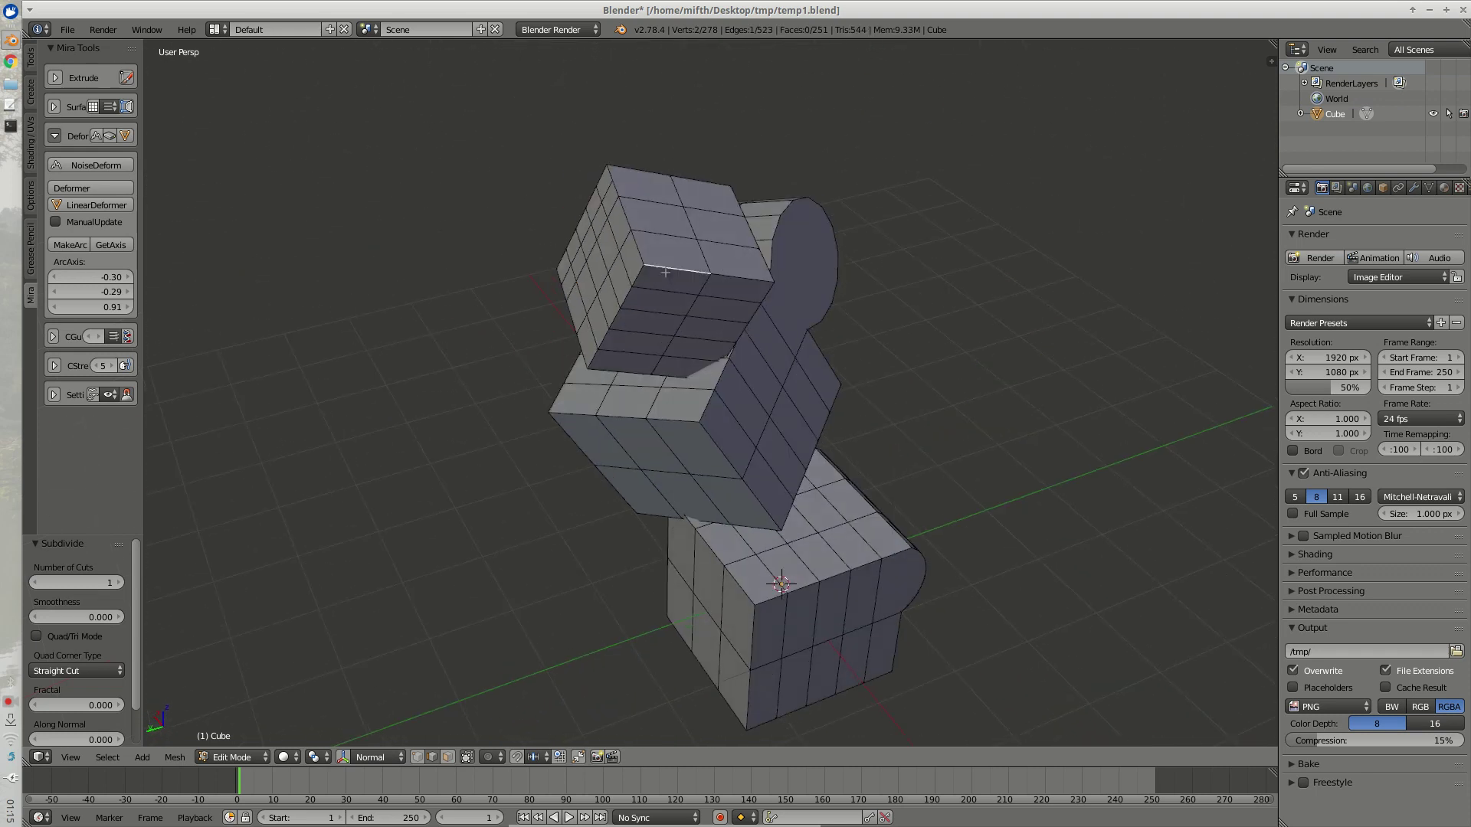
shift+right_click(655, 290)
shift+right_click(642, 311)
shift+right_click(630, 331)
shift+right_click(620, 352)
shift+right_click(609, 368)
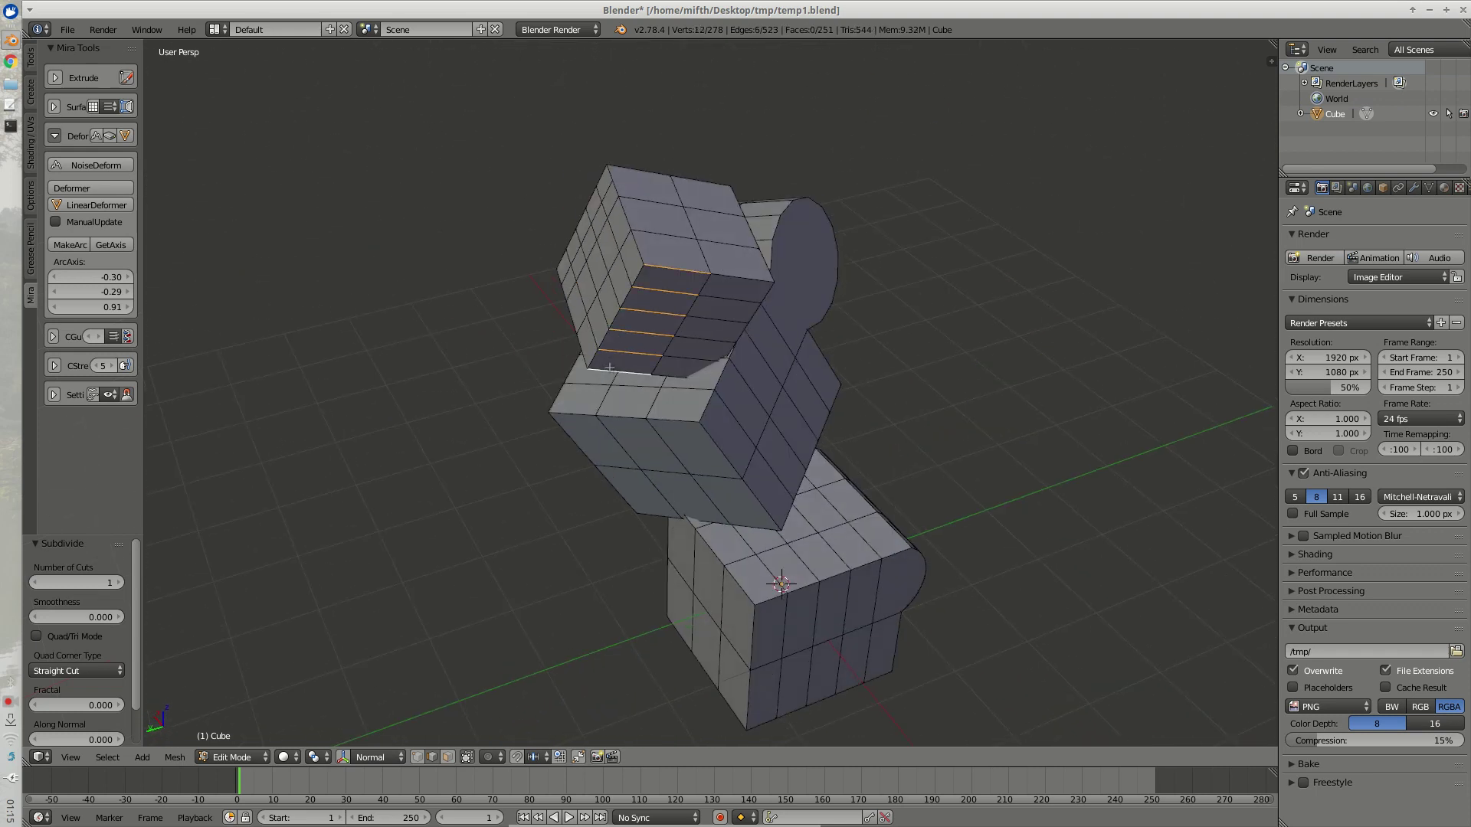
key(w)
click(611, 367)
Step: Select the six resulting half edges nearest the corner on that side and subdivide them with 10 cuts
right_click(660, 268)
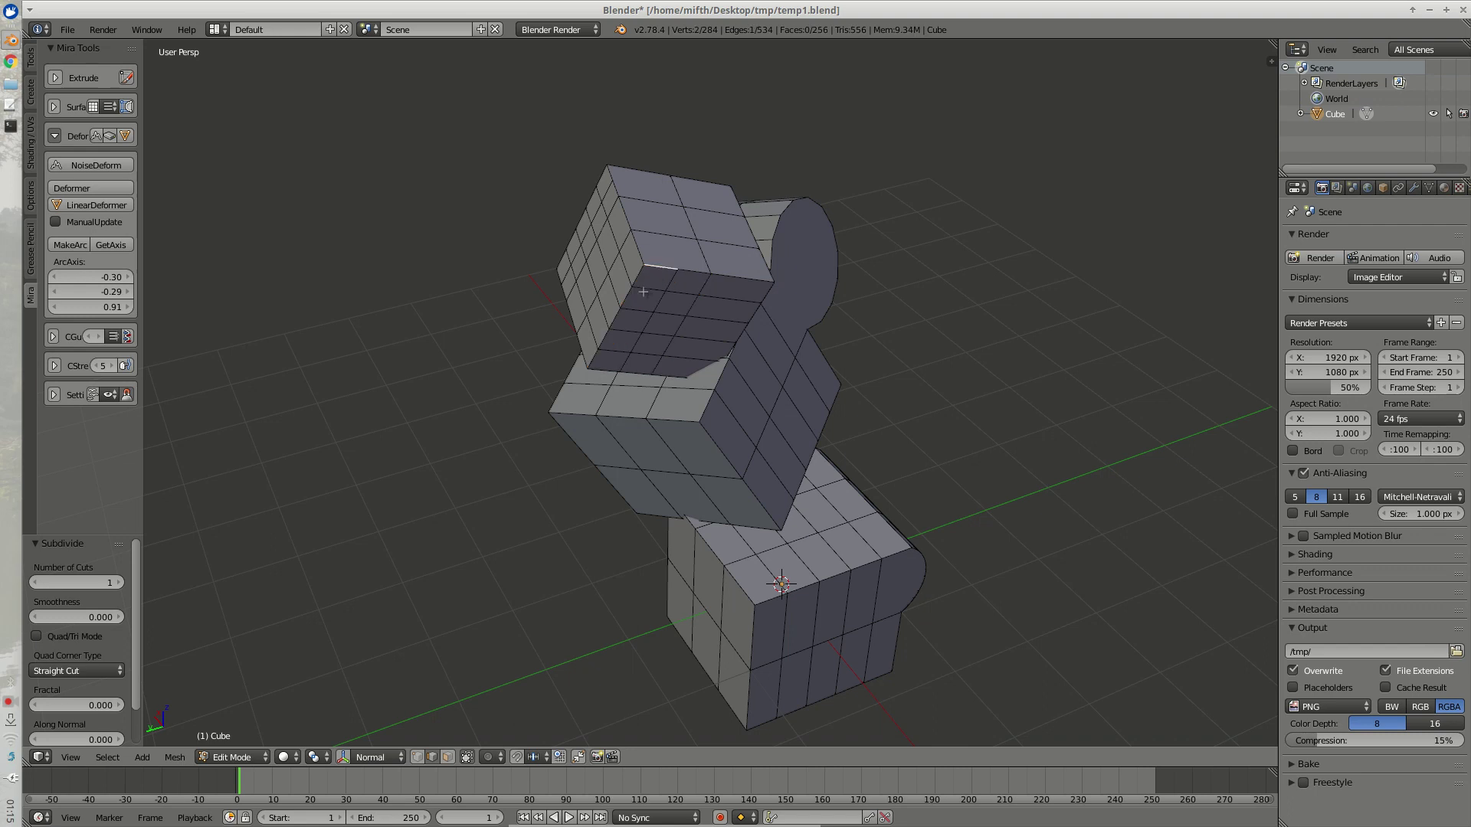
shift+right_click(649, 290)
shift+right_click(638, 310)
shift+right_click(625, 332)
shift+right_click(612, 352)
shift+right_click(603, 370)
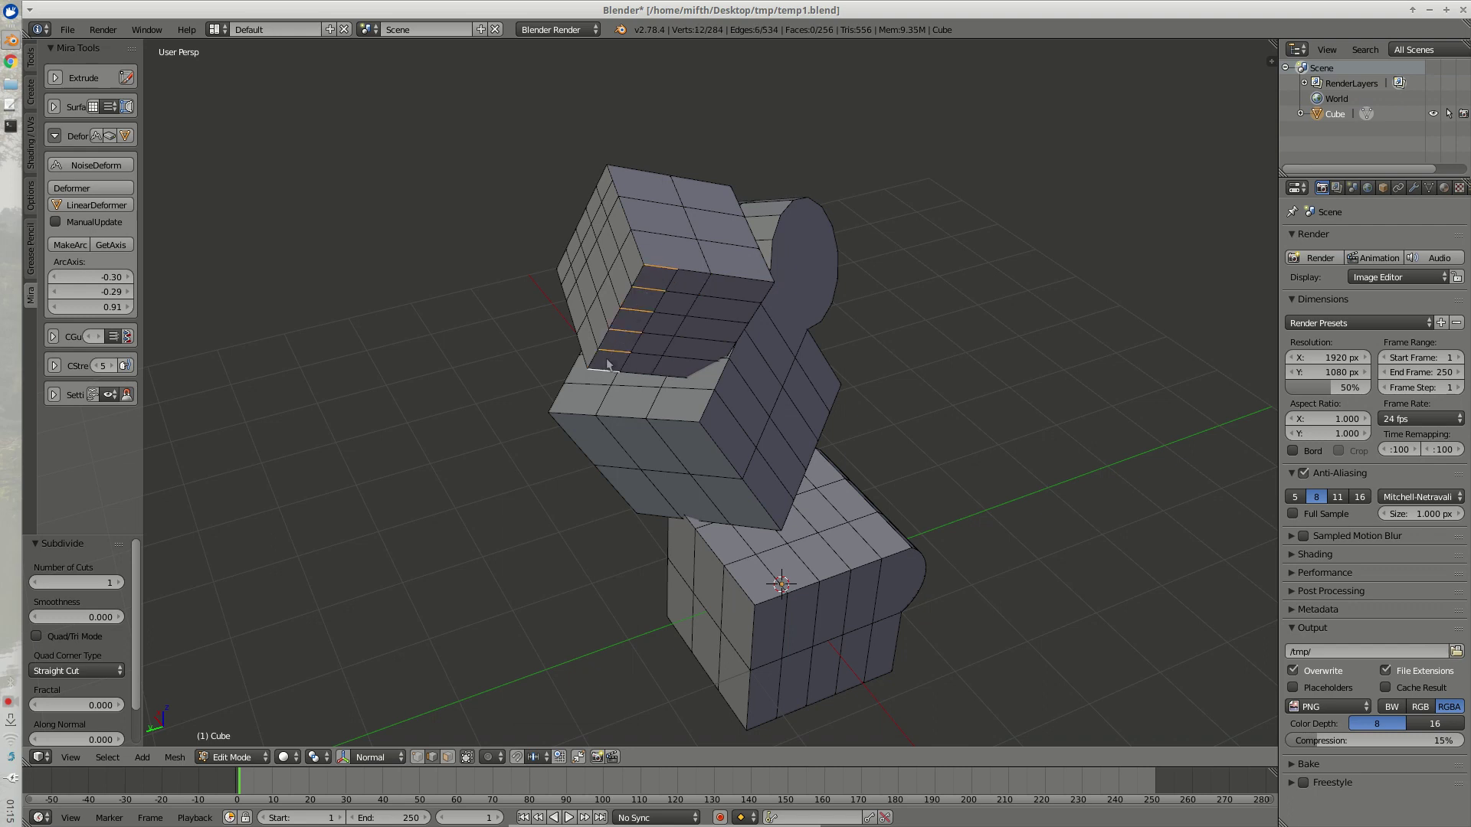
key(w)
click(608, 365)
drag(74, 582, 115, 582)
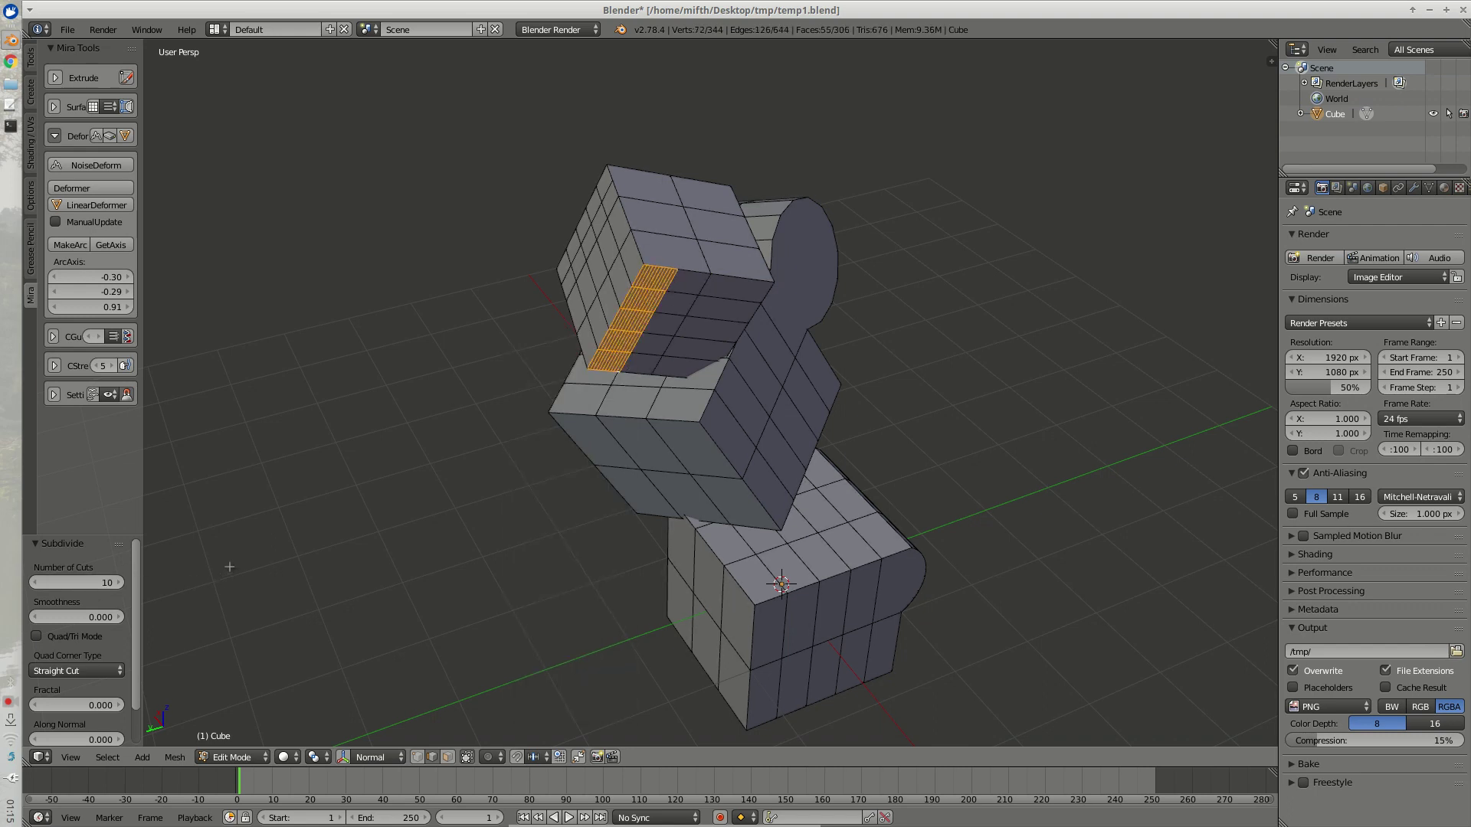
Step: Select the twelve short horizontal edges in the first side's previously split corner column and subdivide them with four cuts
middle_drag(490, 383, 534, 347)
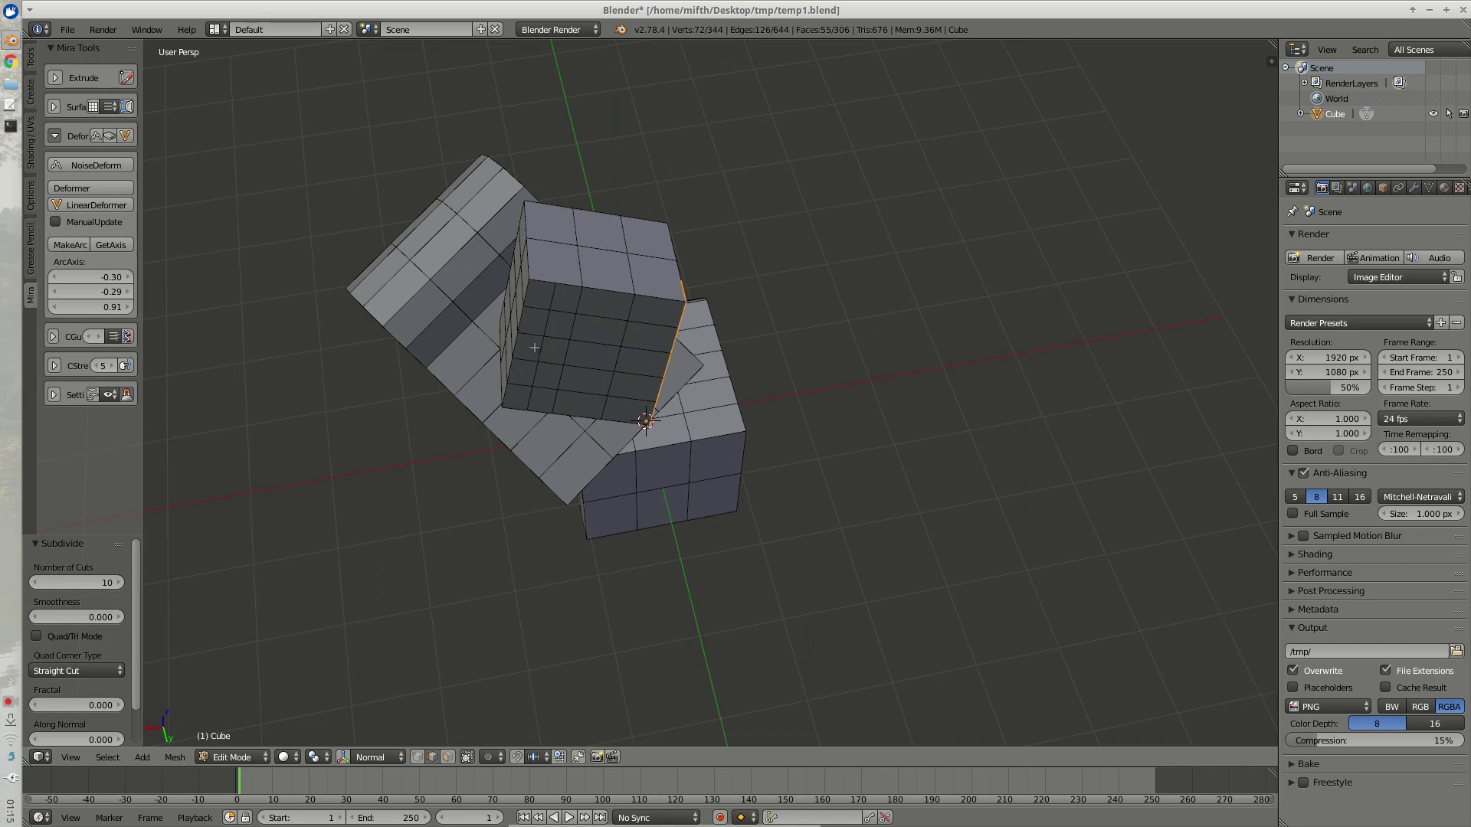
right_click(541, 282)
shift+right_click(537, 309)
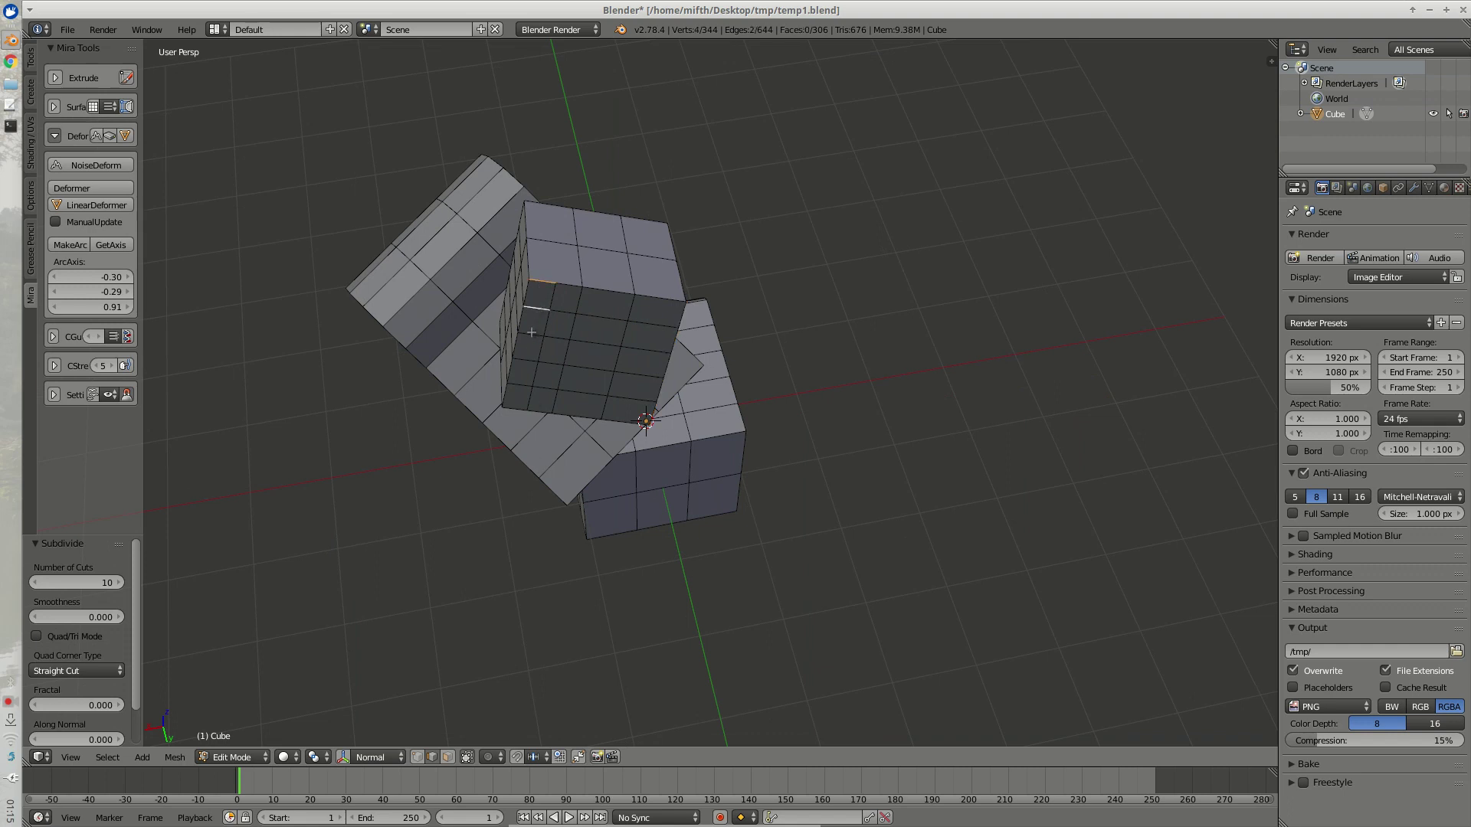
shift+right_click(532, 334)
shift+right_click(527, 359)
shift+right_click(520, 385)
shift+right_click(516, 409)
shift+right_click(567, 286)
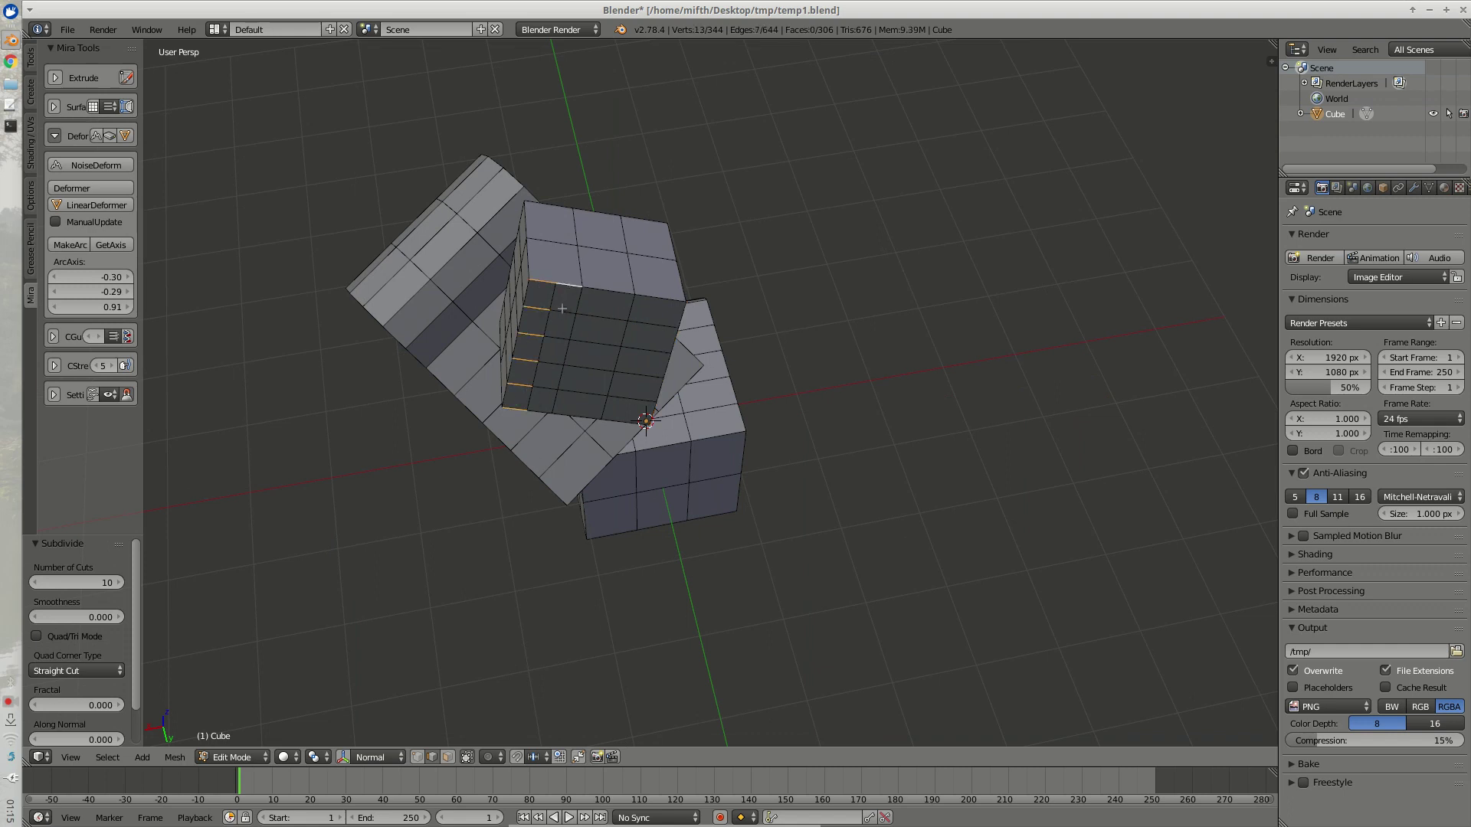
shift+right_click(563, 311)
shift+right_click(566, 352)
shift+right_click(559, 339)
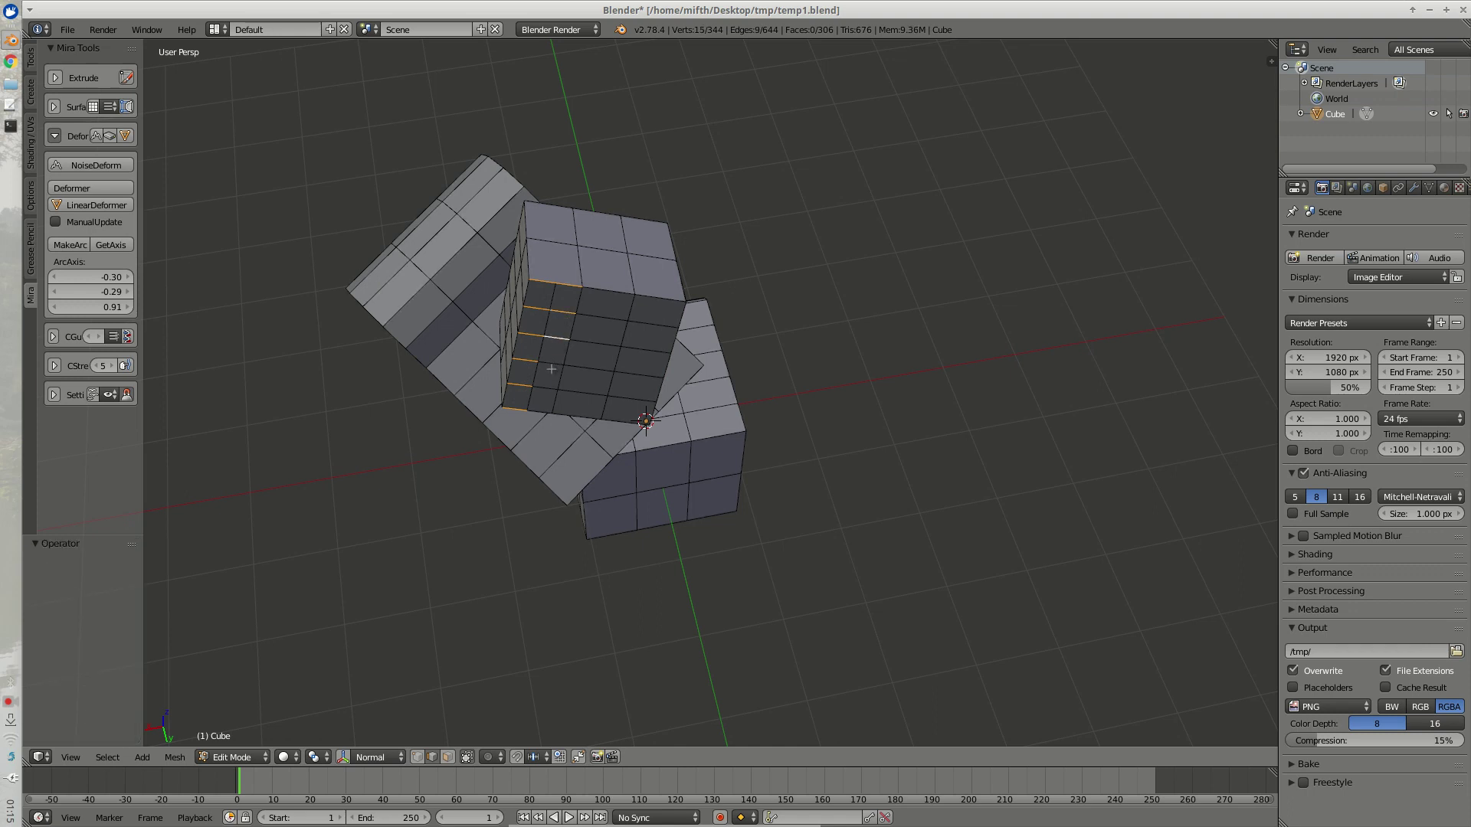
shift+right_click(550, 365)
shift+right_click(547, 390)
shift+right_click(540, 411)
key(w)
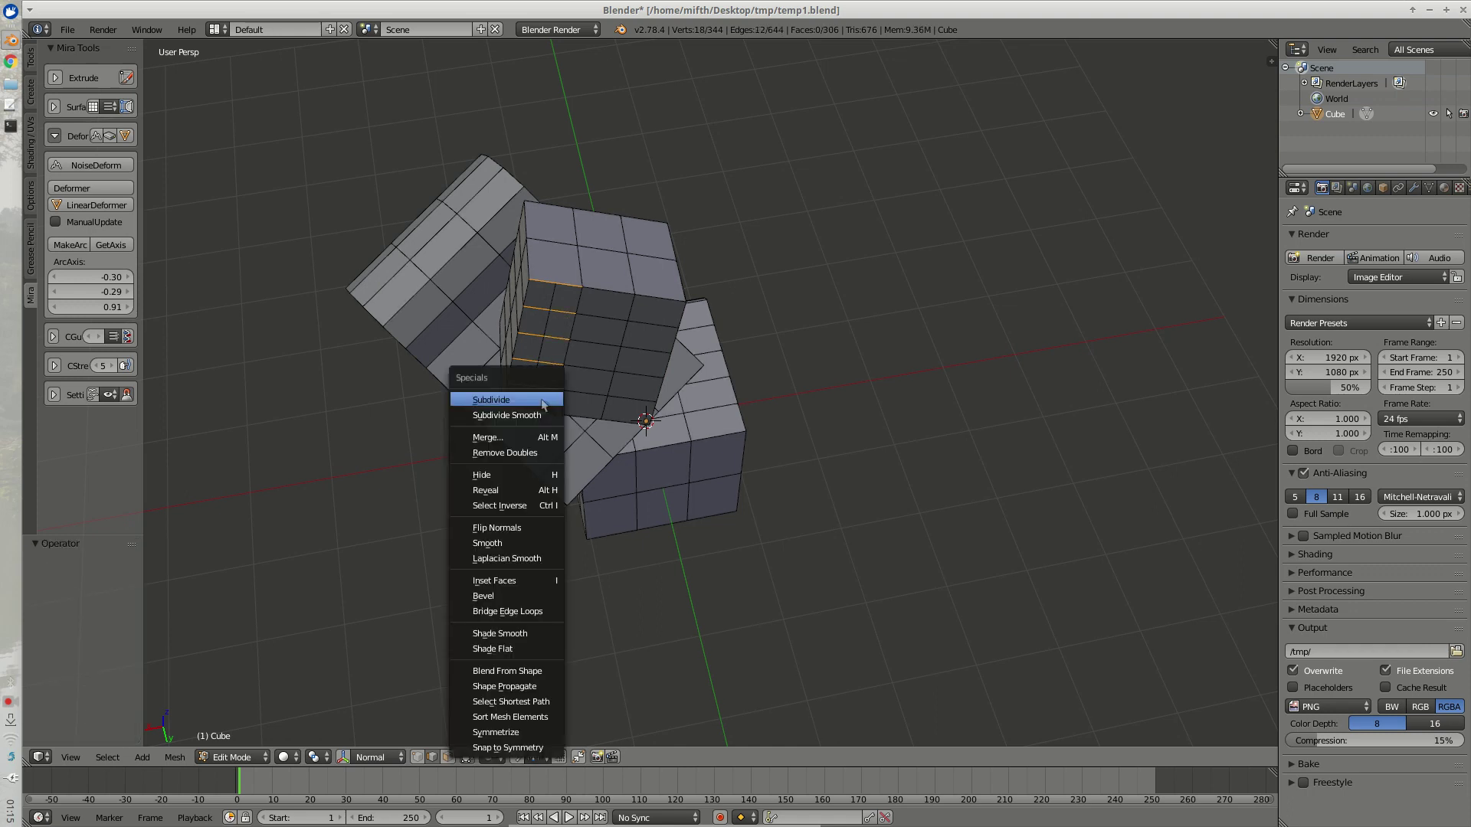
click(487, 408)
click(118, 582)
click(117, 582)
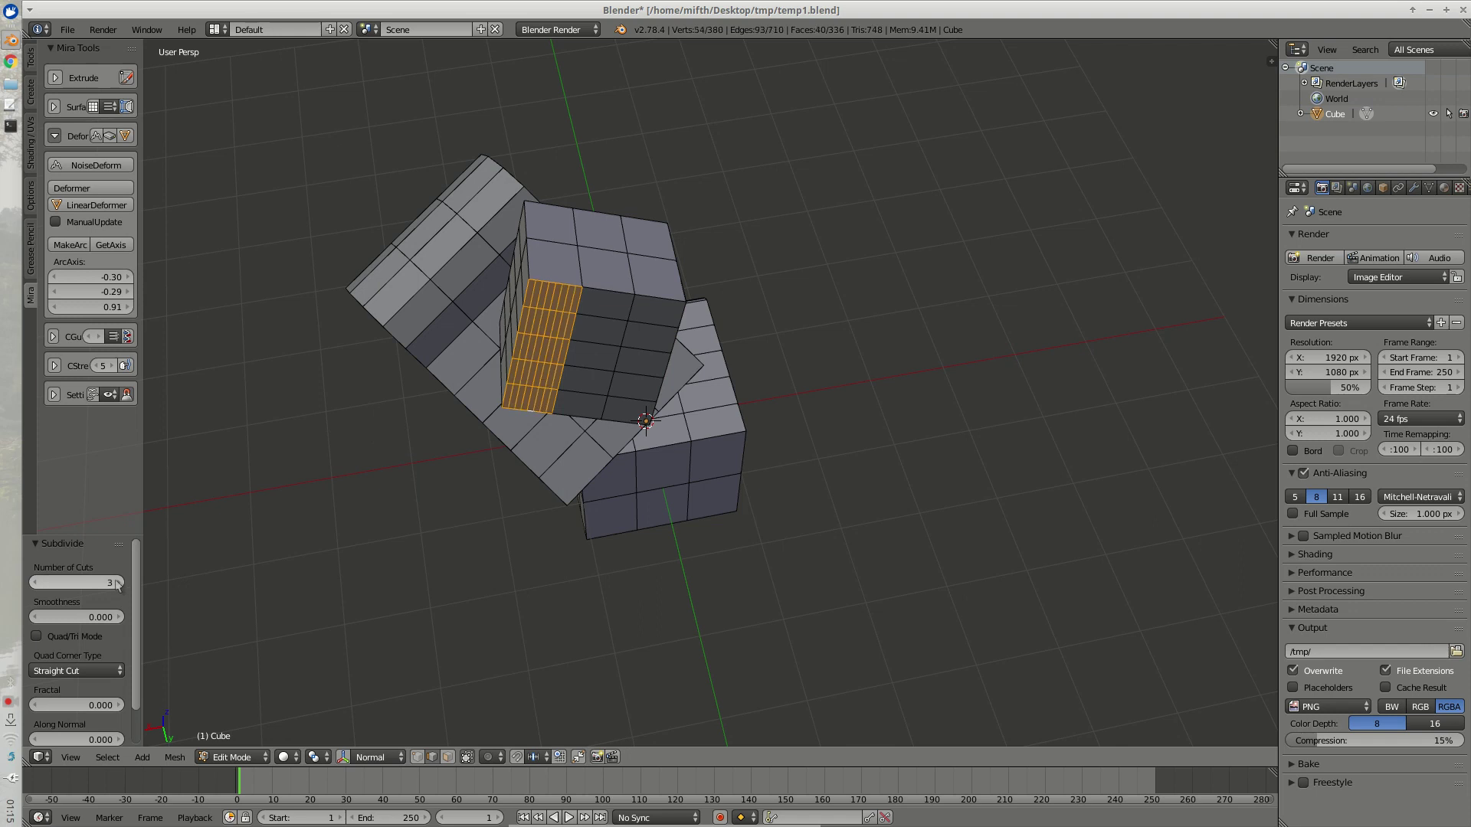
click(117, 582)
Step: Clear the selection and select the six subdivided horizontal edge paths across the first side's corner column
middle_drag(322, 491, 489, 242)
key(a)
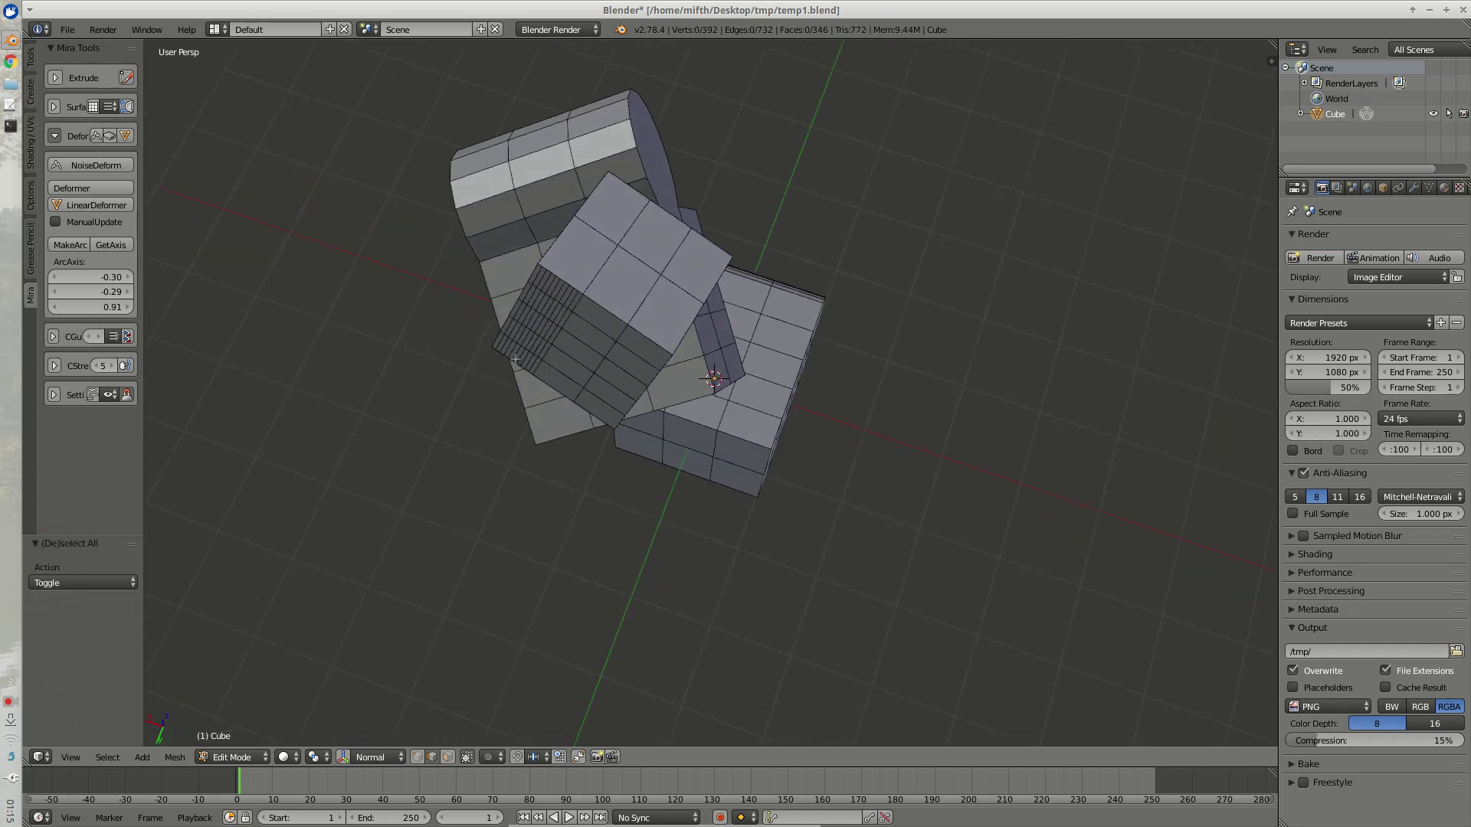
scroll(489, 242, up, 3)
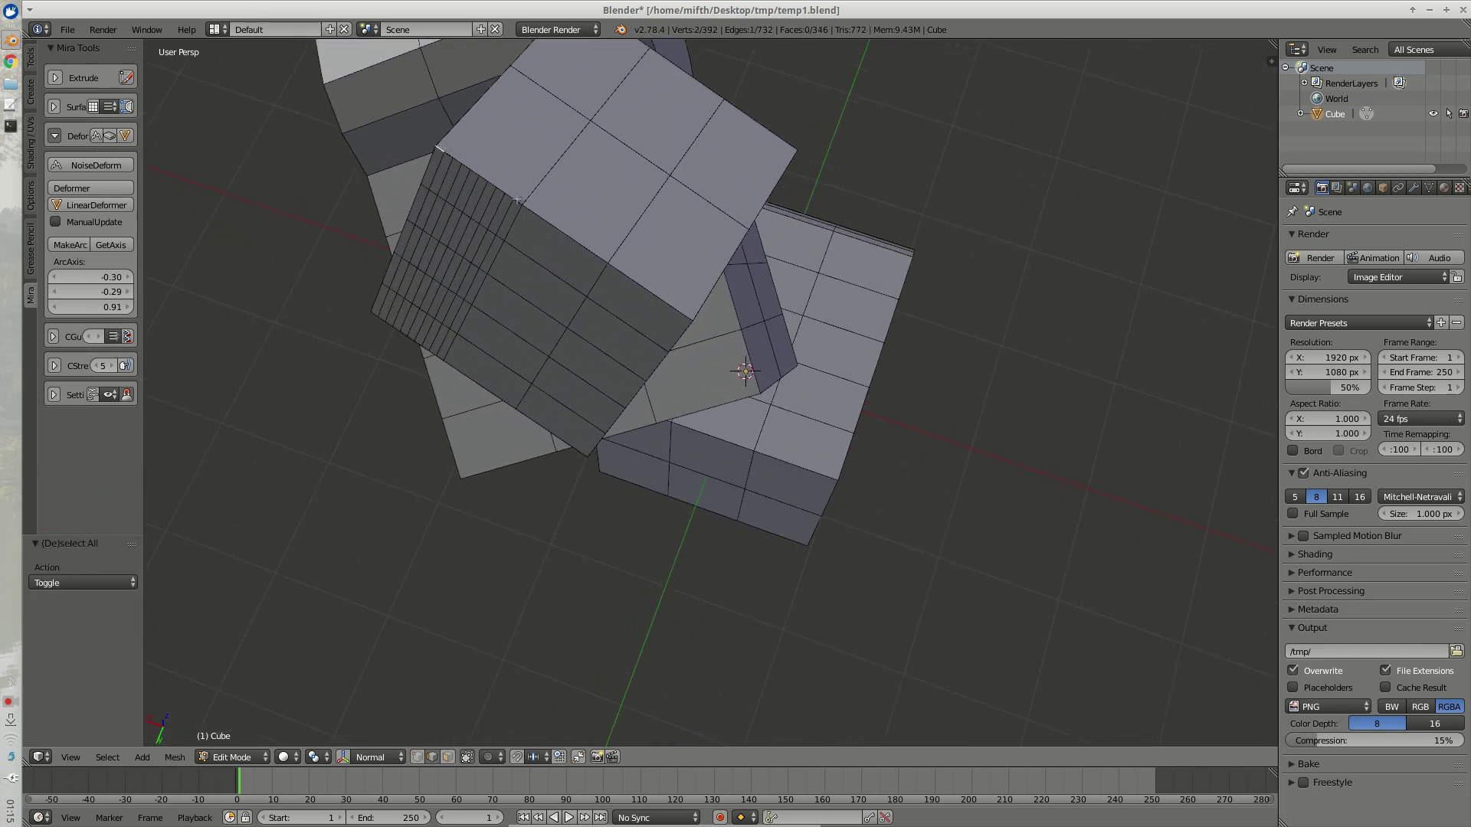
ctrl+right_click(517, 199)
middle_drag(518, 199, 439, 184)
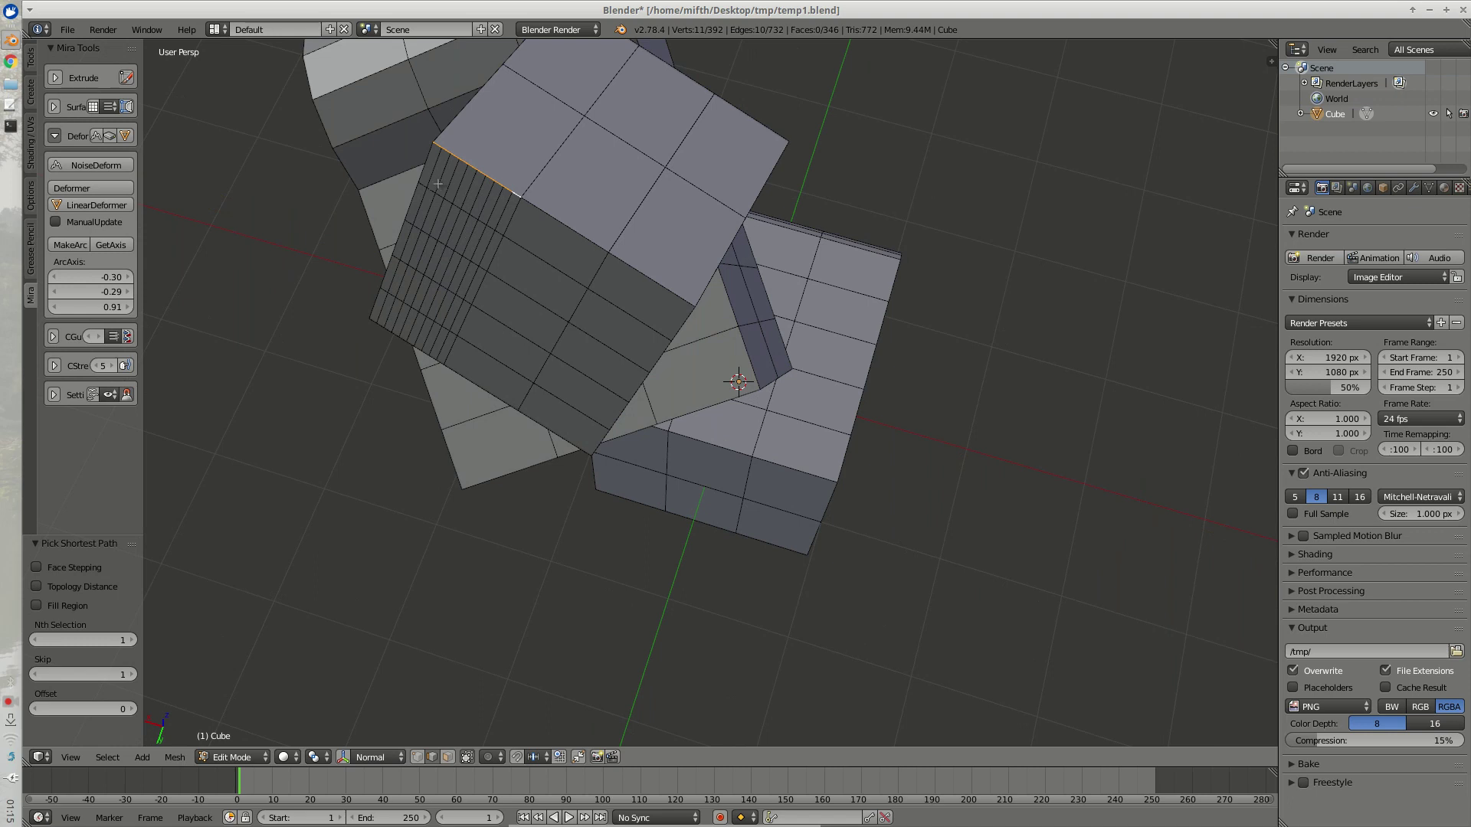
ctrl+right_click(501, 233)
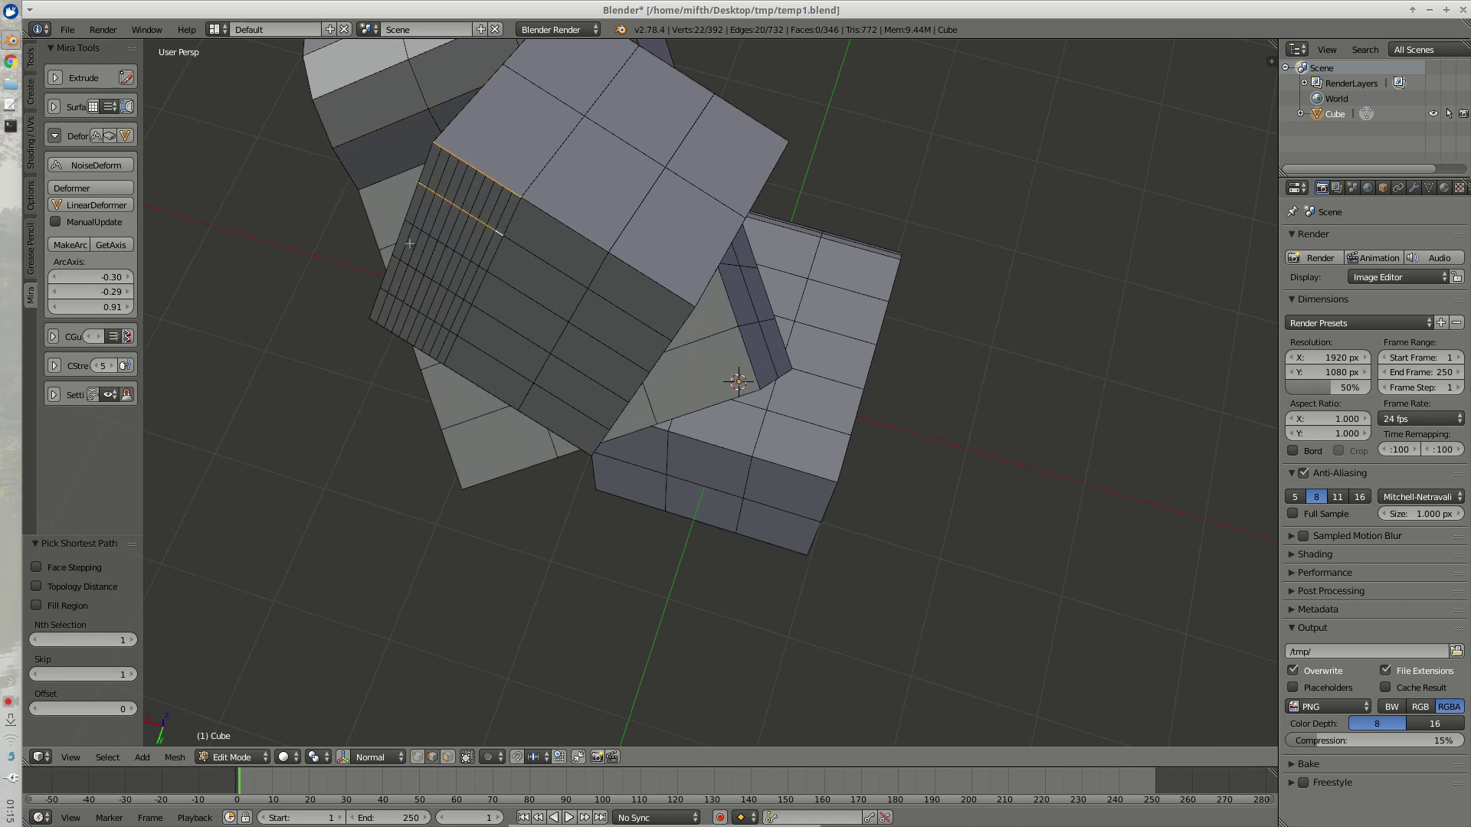
ctrl+right_click(485, 271)
ctrl+right_click(466, 303)
ctrl+right_click(455, 334)
ctrl+right_click(441, 363)
middle_drag(418, 369, 429, 385)
Step: Add the six subdivided edge paths on the topmost cube's other side, cut into 11 segments each, to the selection
middle_drag(565, 346, 702, 304)
middle_drag(613, 288, 594, 326)
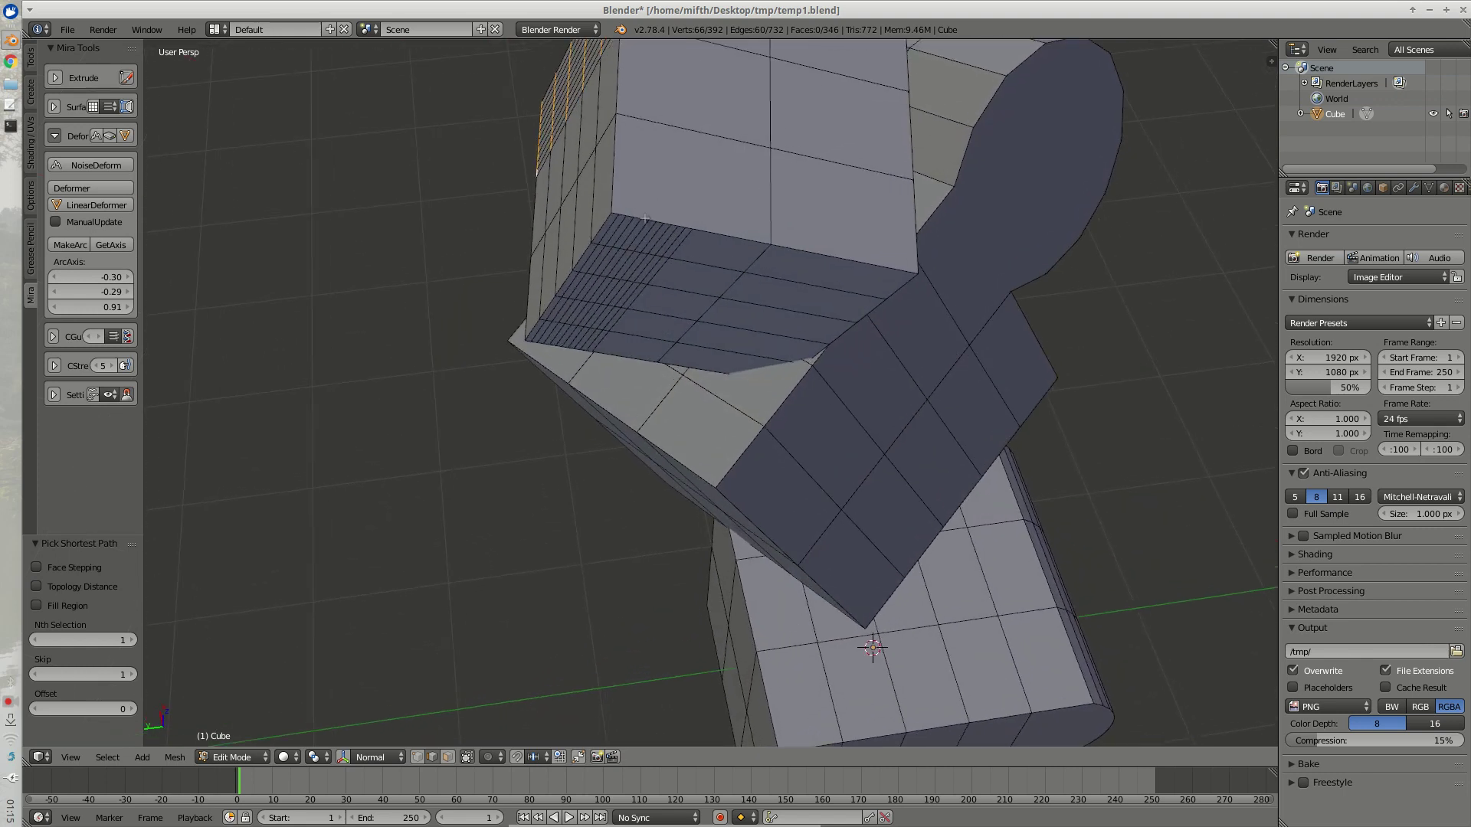
scroll(586, 333, up, 5)
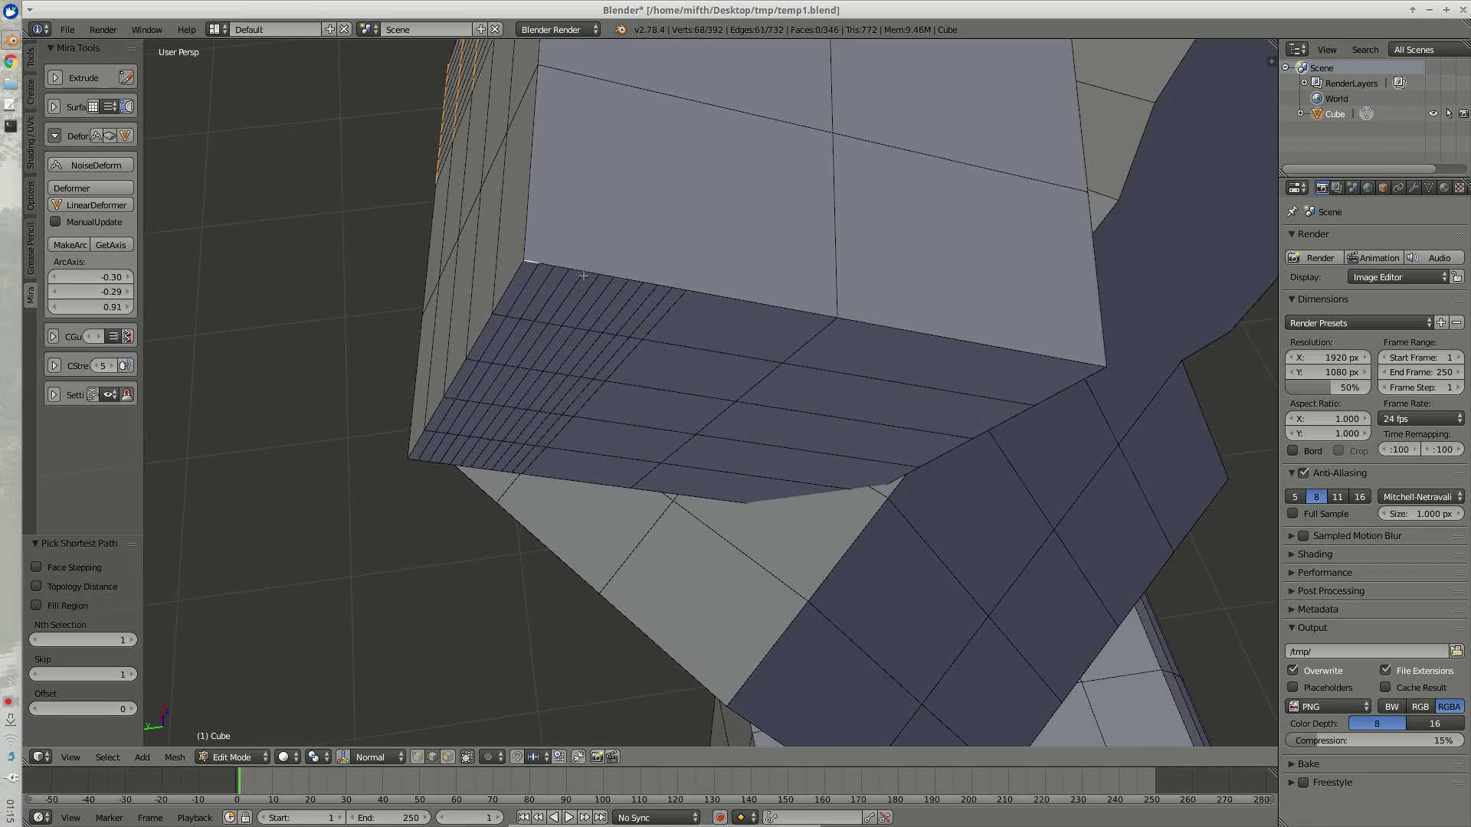
ctrl+right_click(679, 291)
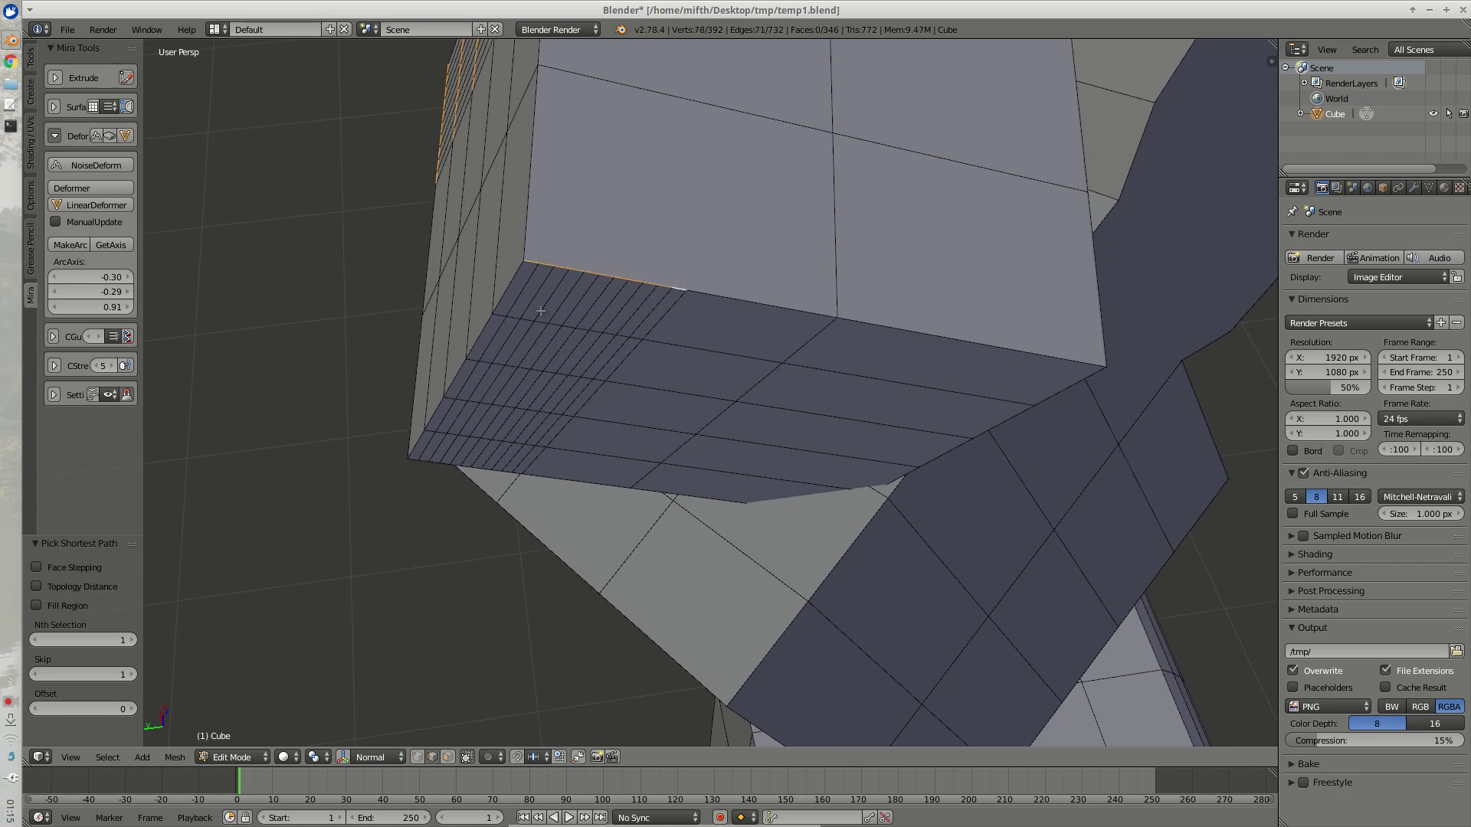
ctrl+right_click(628, 347)
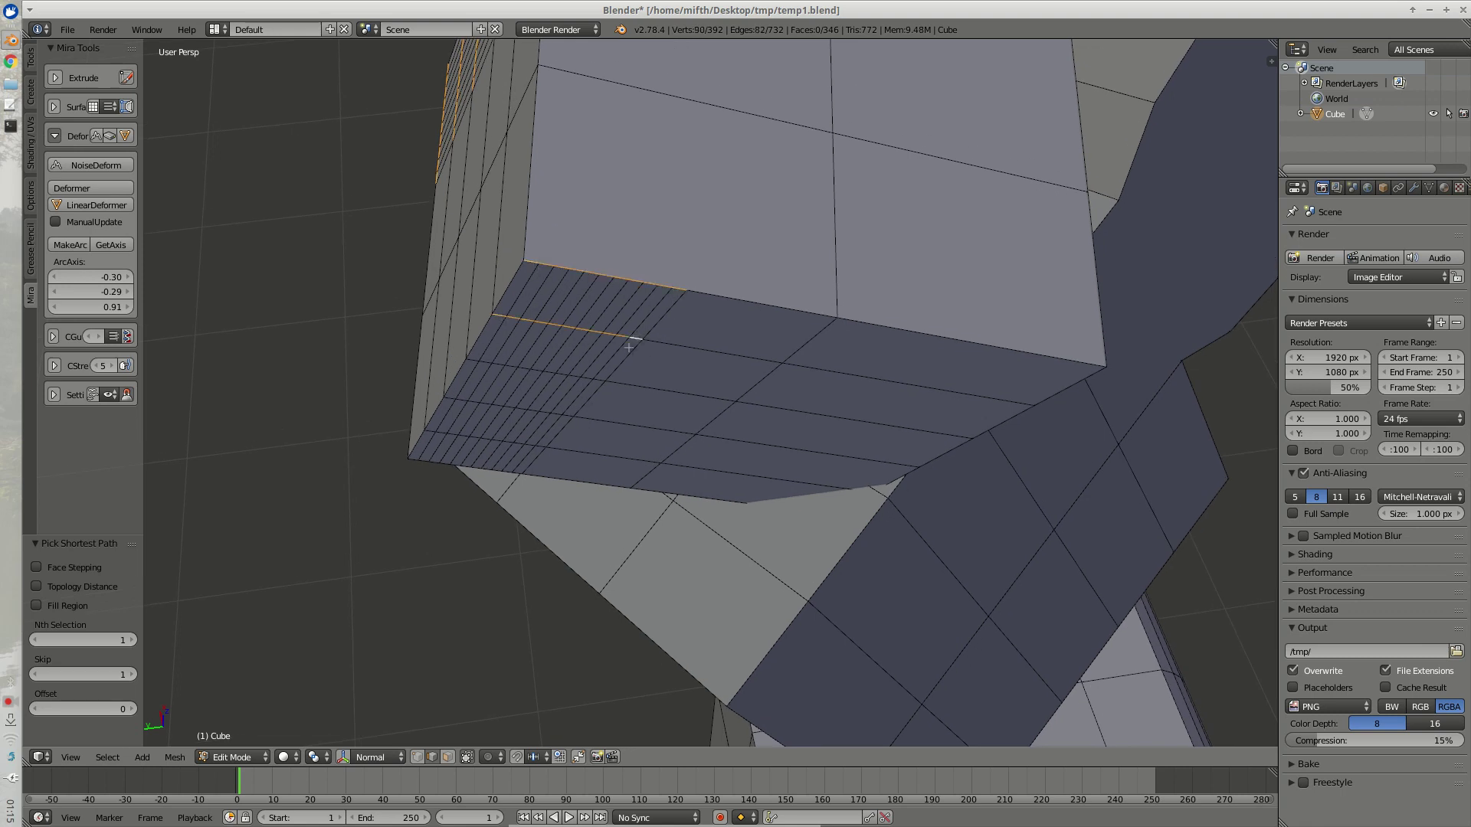
ctrl+right_click(598, 380)
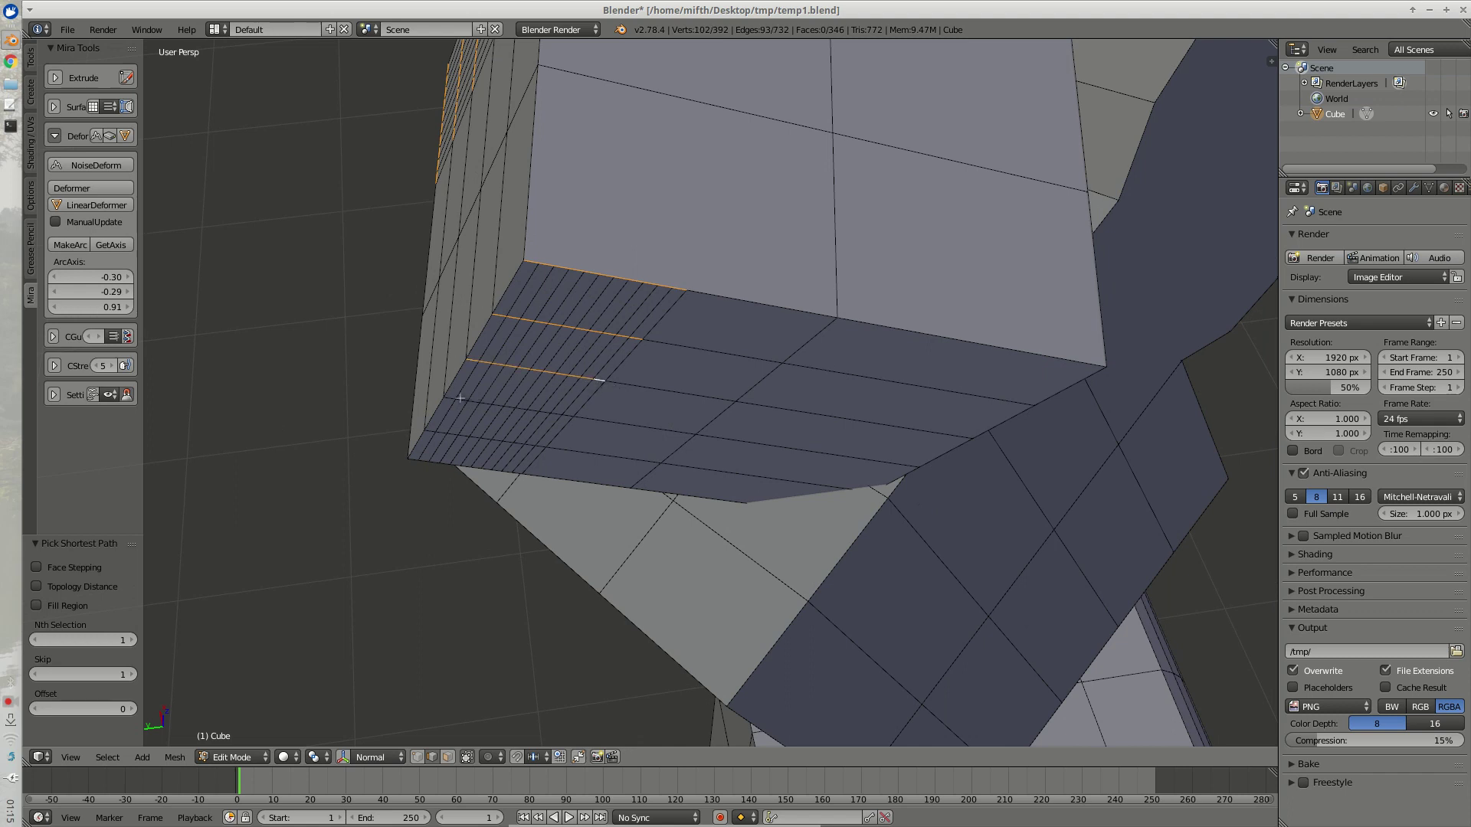
ctrl+right_click(567, 415)
ctrl+right_click(544, 445)
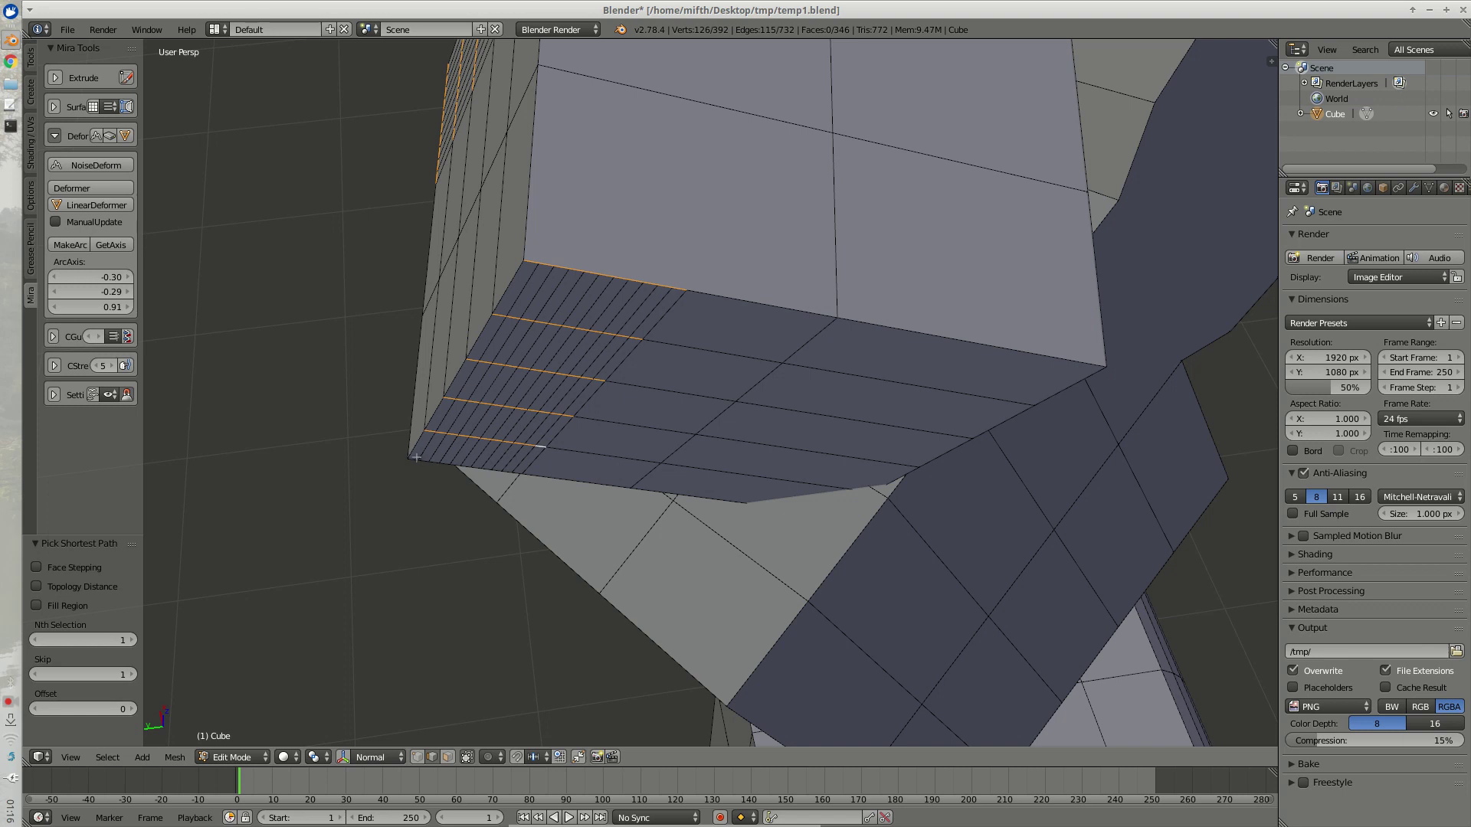
ctrl+right_click(518, 471)
ctrl+right_click(516, 472)
middle_drag(447, 480, 404, 417)
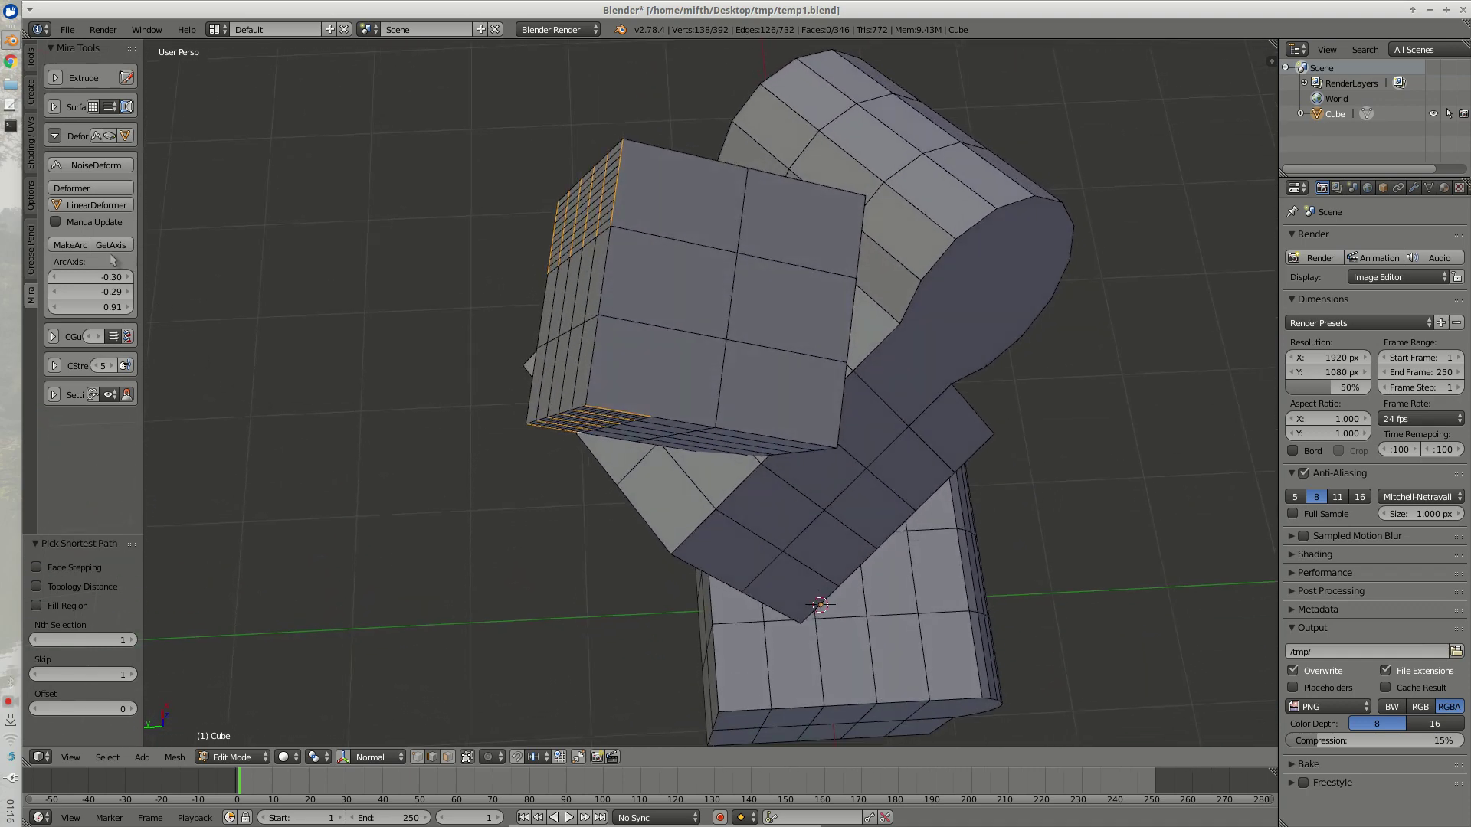
Step: Bend the selected edge paths on both sides with Make Arc and reset the arc values
click(81, 246)
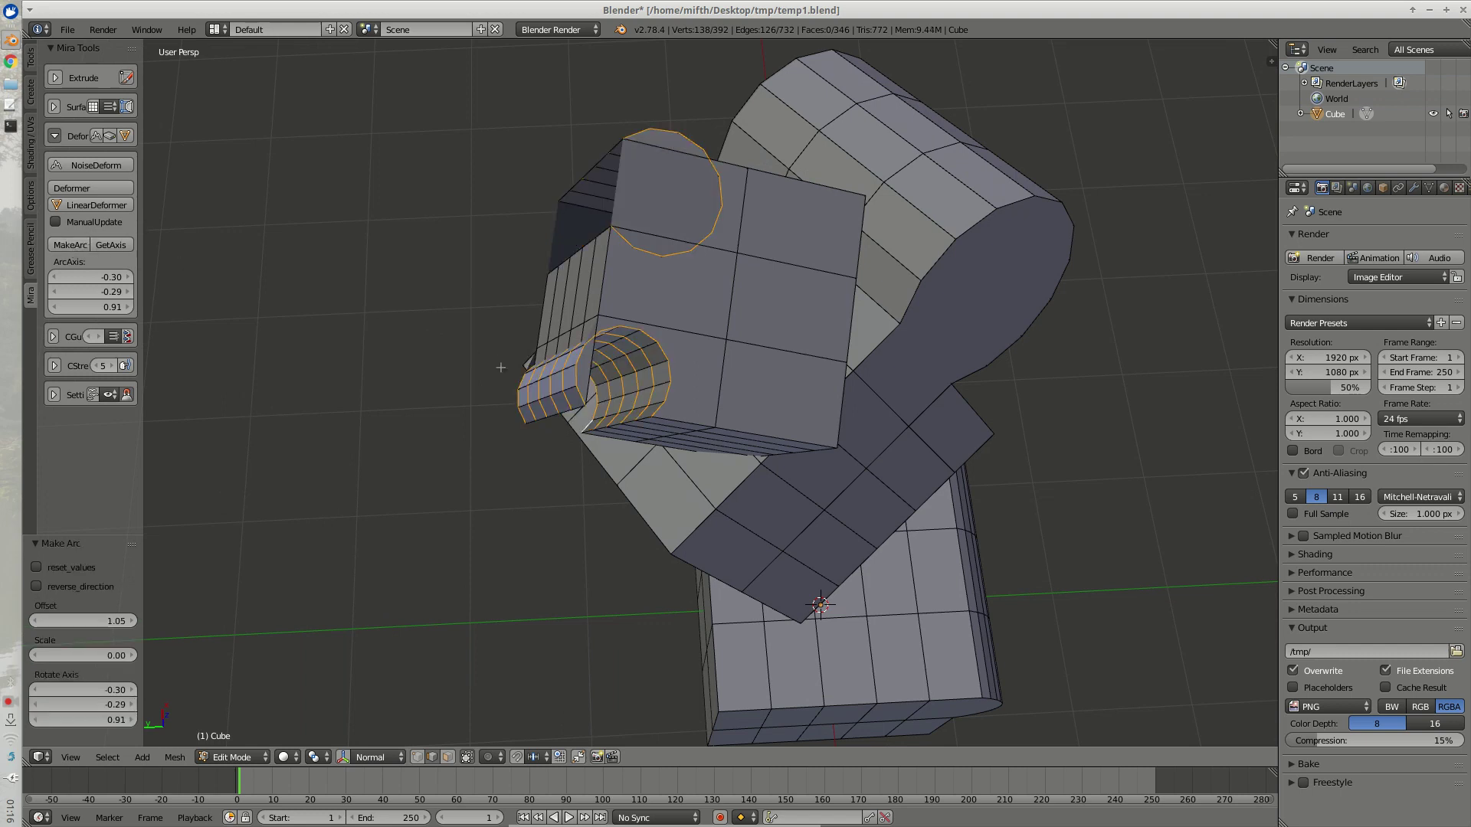
middle_drag(501, 368, 536, 372)
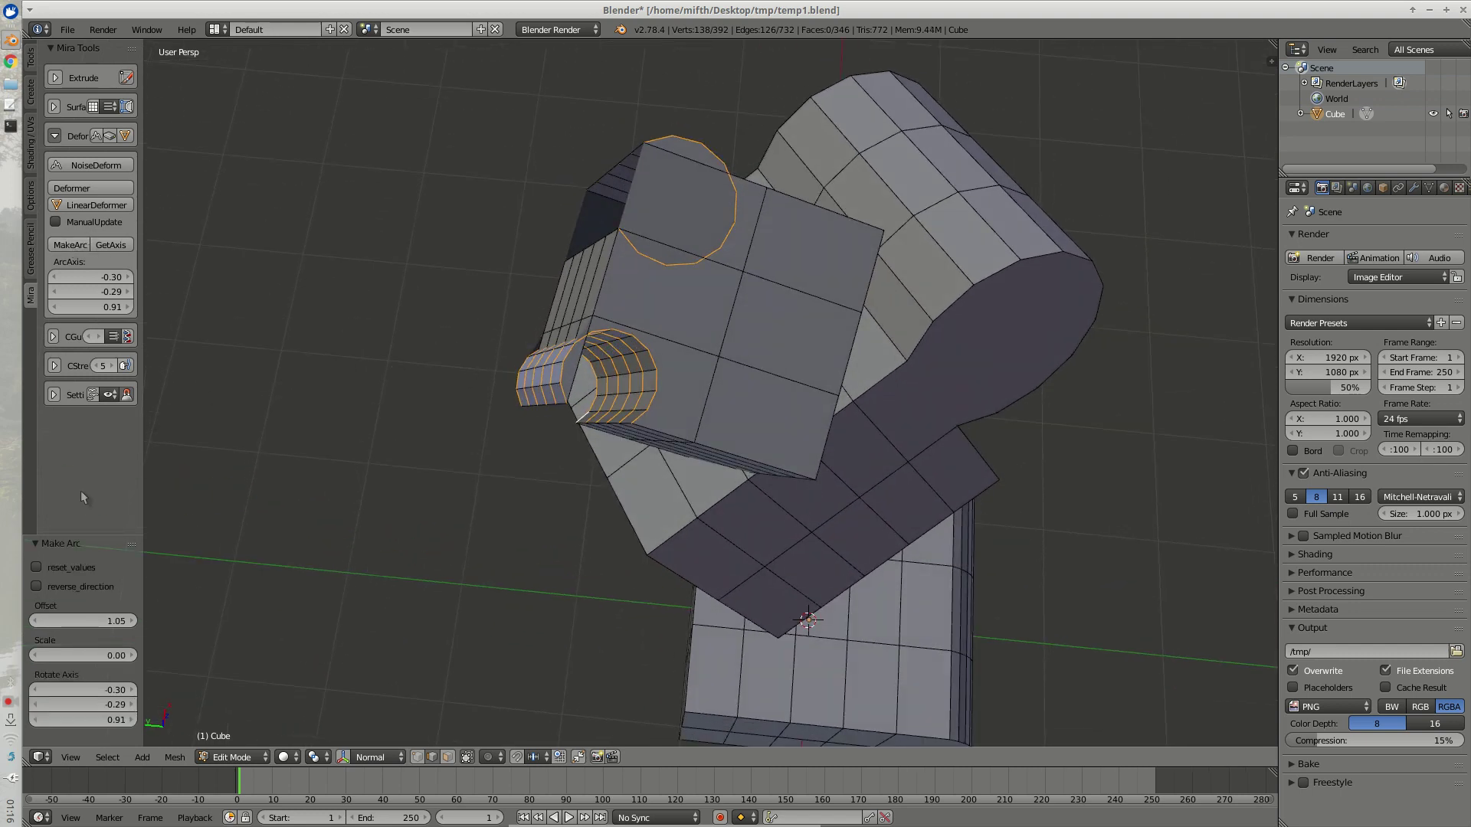
click(66, 566)
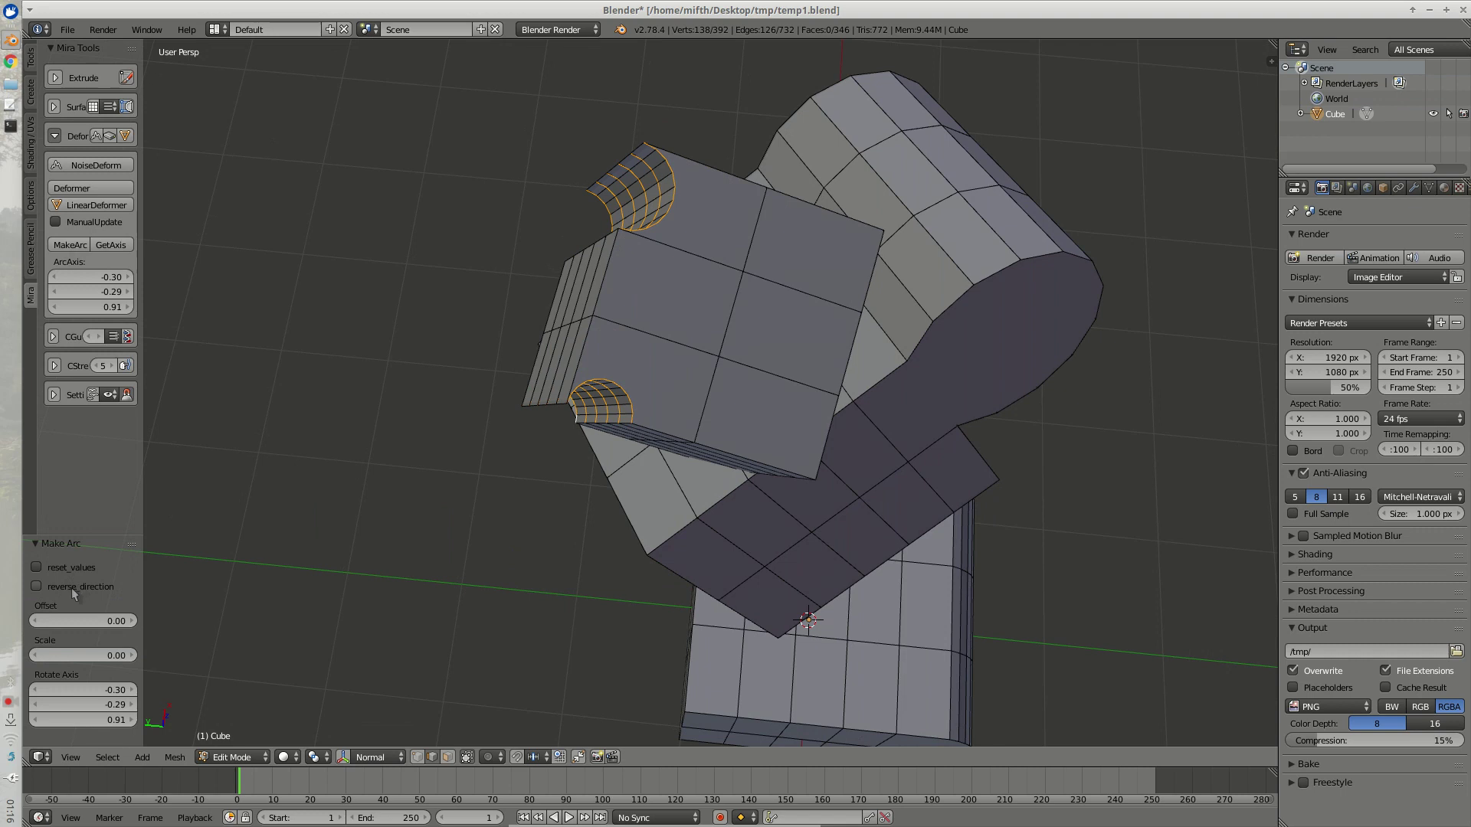
Step: Try reversing the direction of the topmost cube's arcs, switching between the outward and inward bends
click(71, 587)
middle_drag(457, 447, 398, 429)
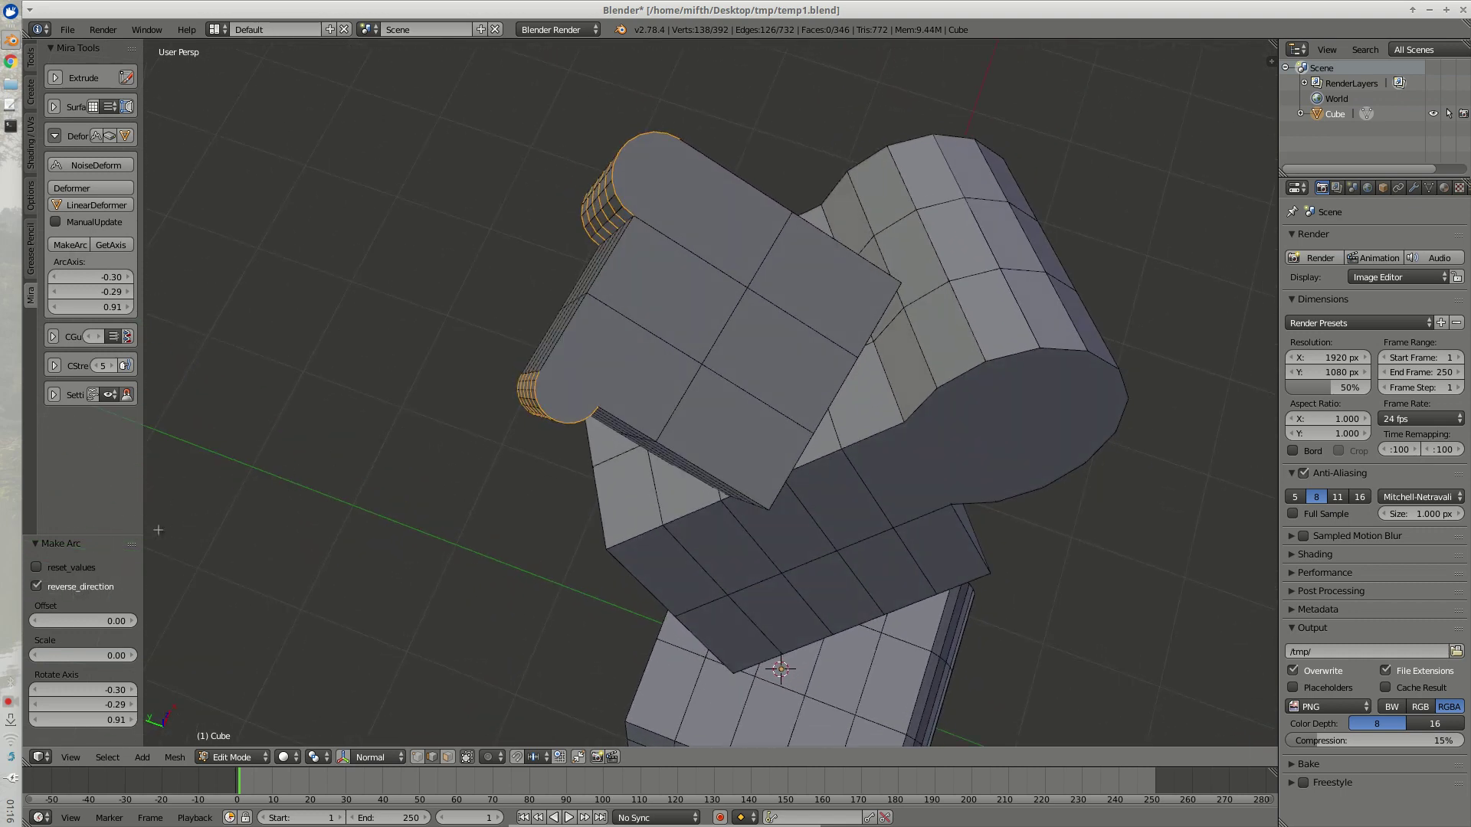
click(75, 587)
click(75, 588)
click(75, 587)
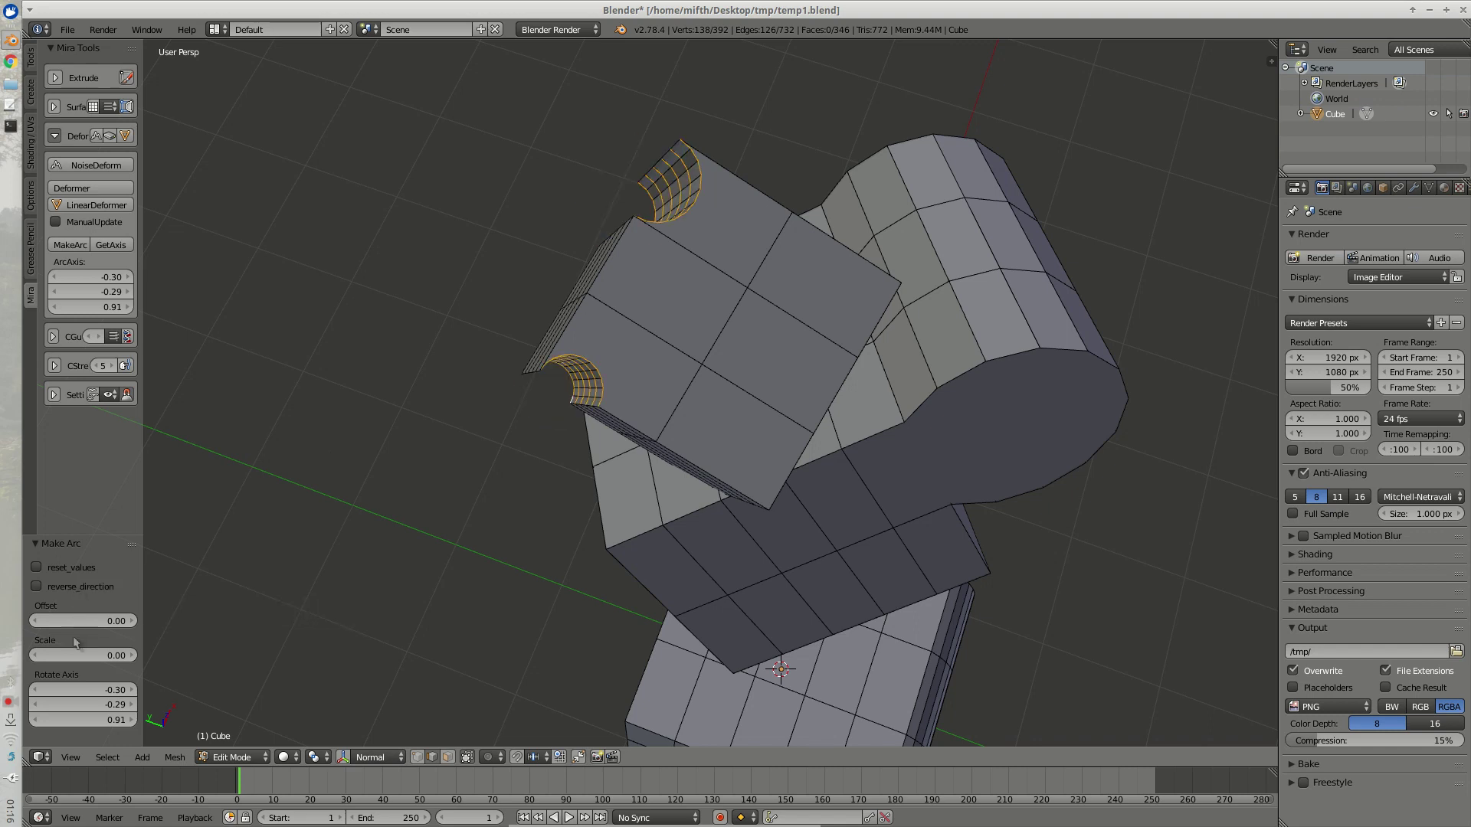
Step: Set the arcs' offset to about -1.17 and their scale to about 3.87
mouse_move(89, 621)
mouse_down()
mouse_move(73, 621)
mouse_move(85, 618)
mouse_up()
middle_drag(466, 473, 365, 518)
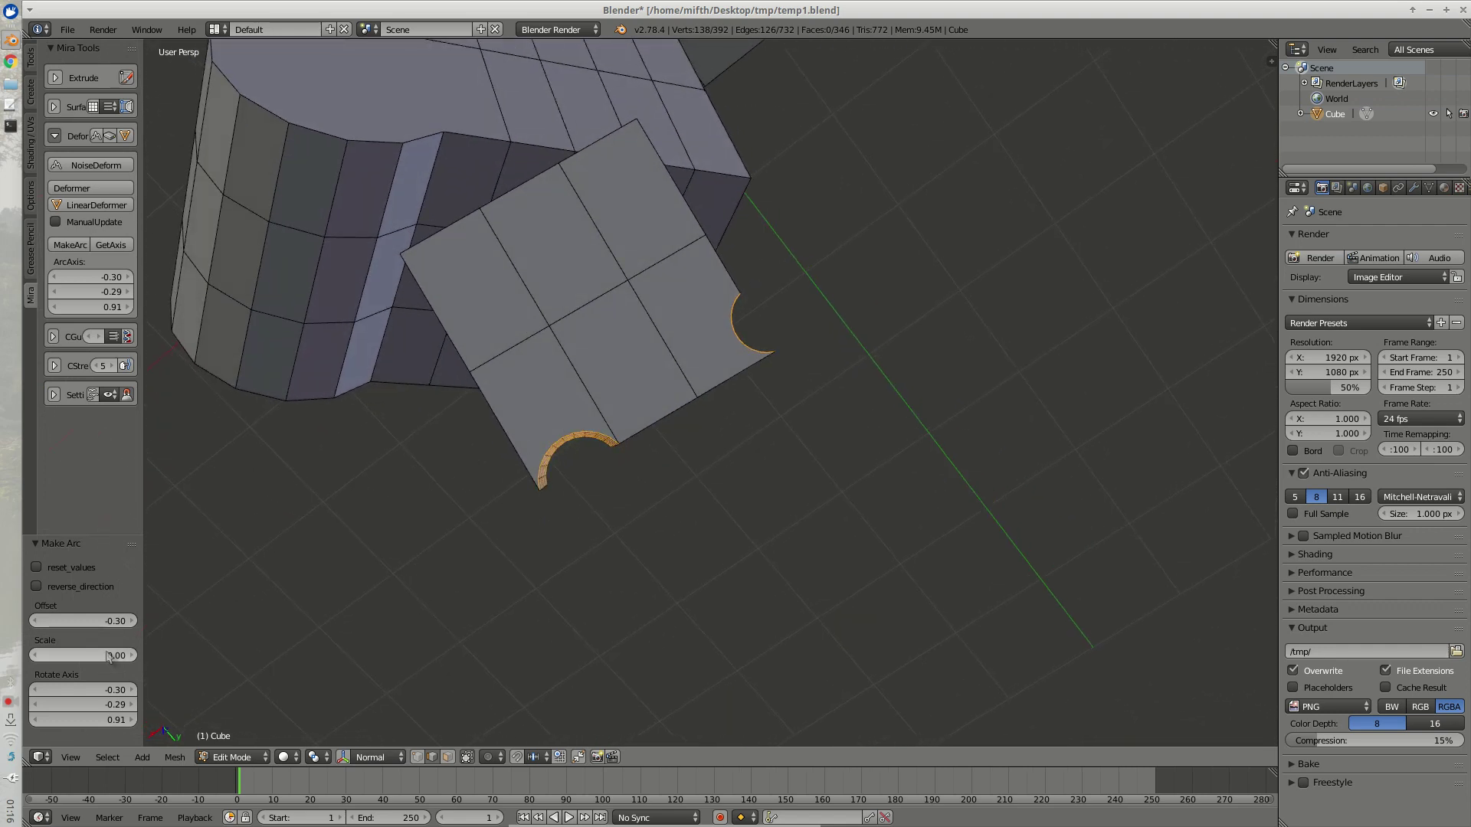
mouse_move(107, 656)
mouse_down()
mouse_move(150, 650)
mouse_move(80, 619)
mouse_move(106, 661)
mouse_up()
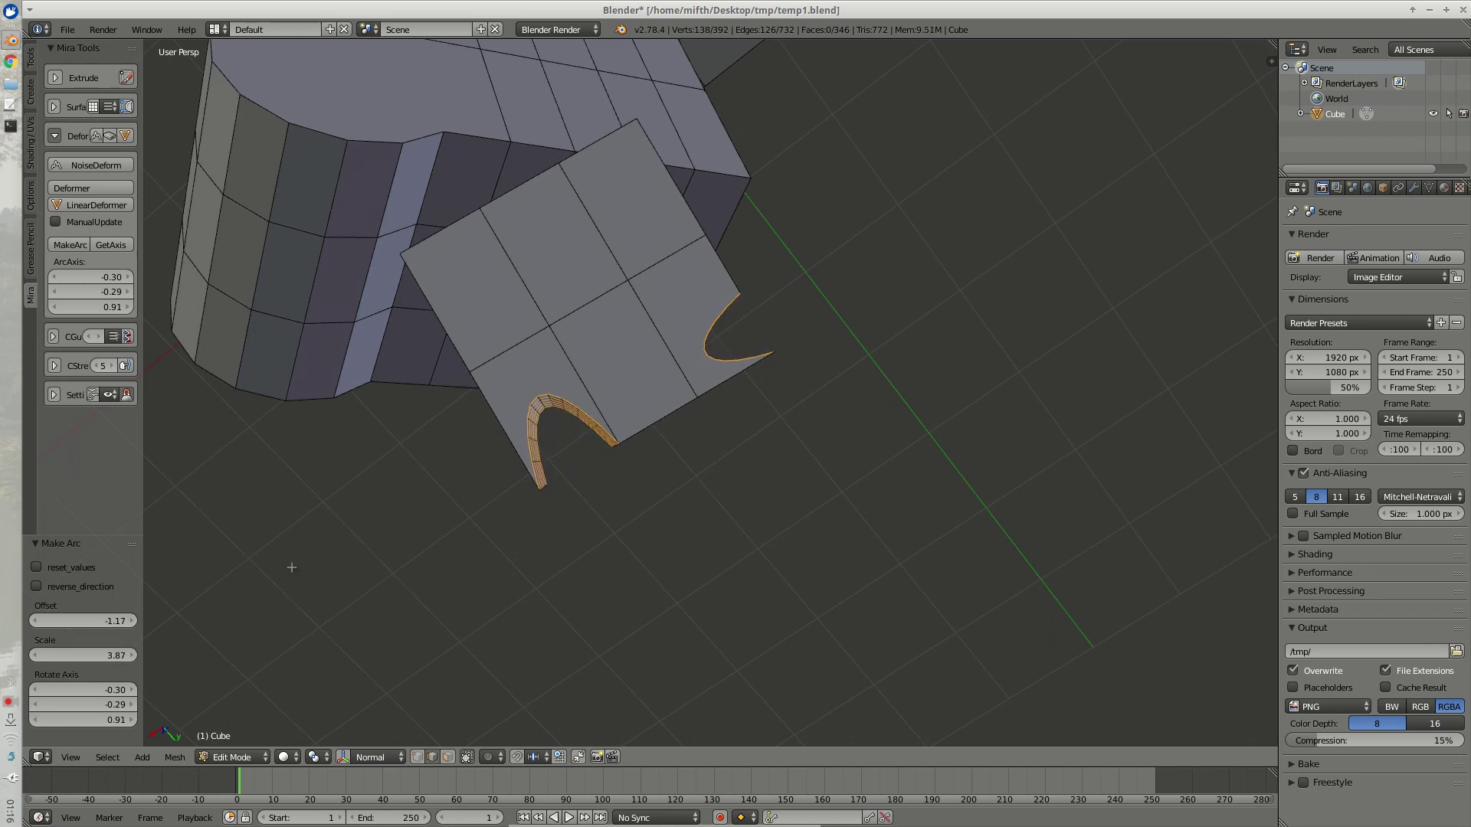
Step: Try the reversed direction on the stretched arcs and restore the inward bend
middle_drag(484, 502, 407, 520)
click(71, 586)
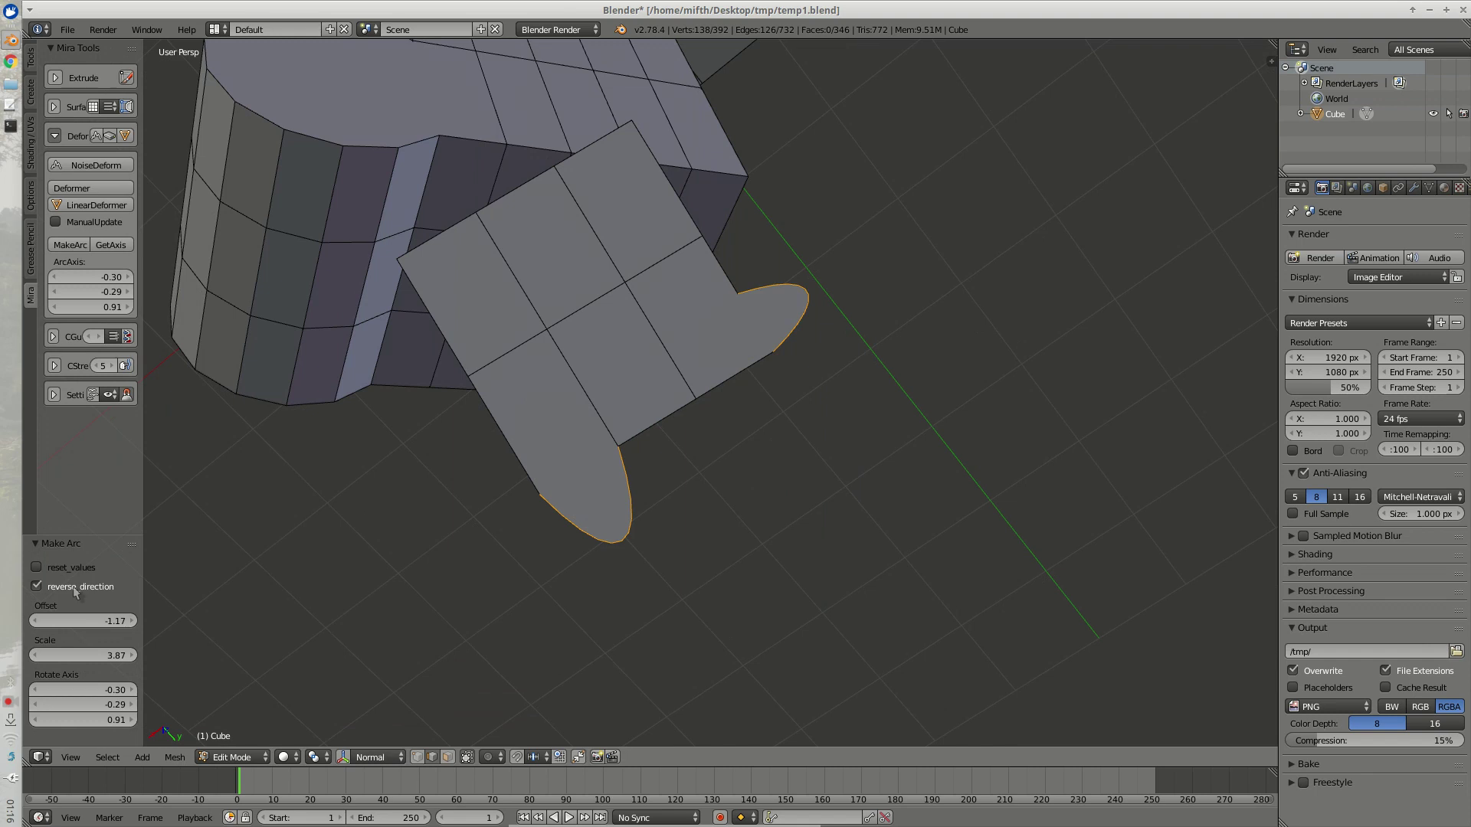
click(70, 586)
Step: Clear the edge selection and return to Object Mode to view the three deformed cubes
mouse_move(442, 555)
middle_down()
mouse_move(410, 503)
mouse_move(444, 499)
mouse_move(390, 541)
mouse_move(387, 577)
mouse_move(430, 475)
mouse_move(468, 514)
mouse_move(558, 548)
mouse_move(512, 531)
mouse_move(506, 482)
middle_up()
key(a)
key(Tab)
mouse_move(381, 459)
middle_down()
mouse_move(471, 419)
mouse_move(533, 454)
mouse_move(483, 491)
mouse_move(478, 466)
mouse_move(559, 475)
mouse_move(495, 465)
mouse_move(531, 406)
mouse_move(452, 530)
mouse_move(492, 430)
mouse_move(553, 423)
mouse_move(446, 472)
mouse_move(501, 490)
middle_up()
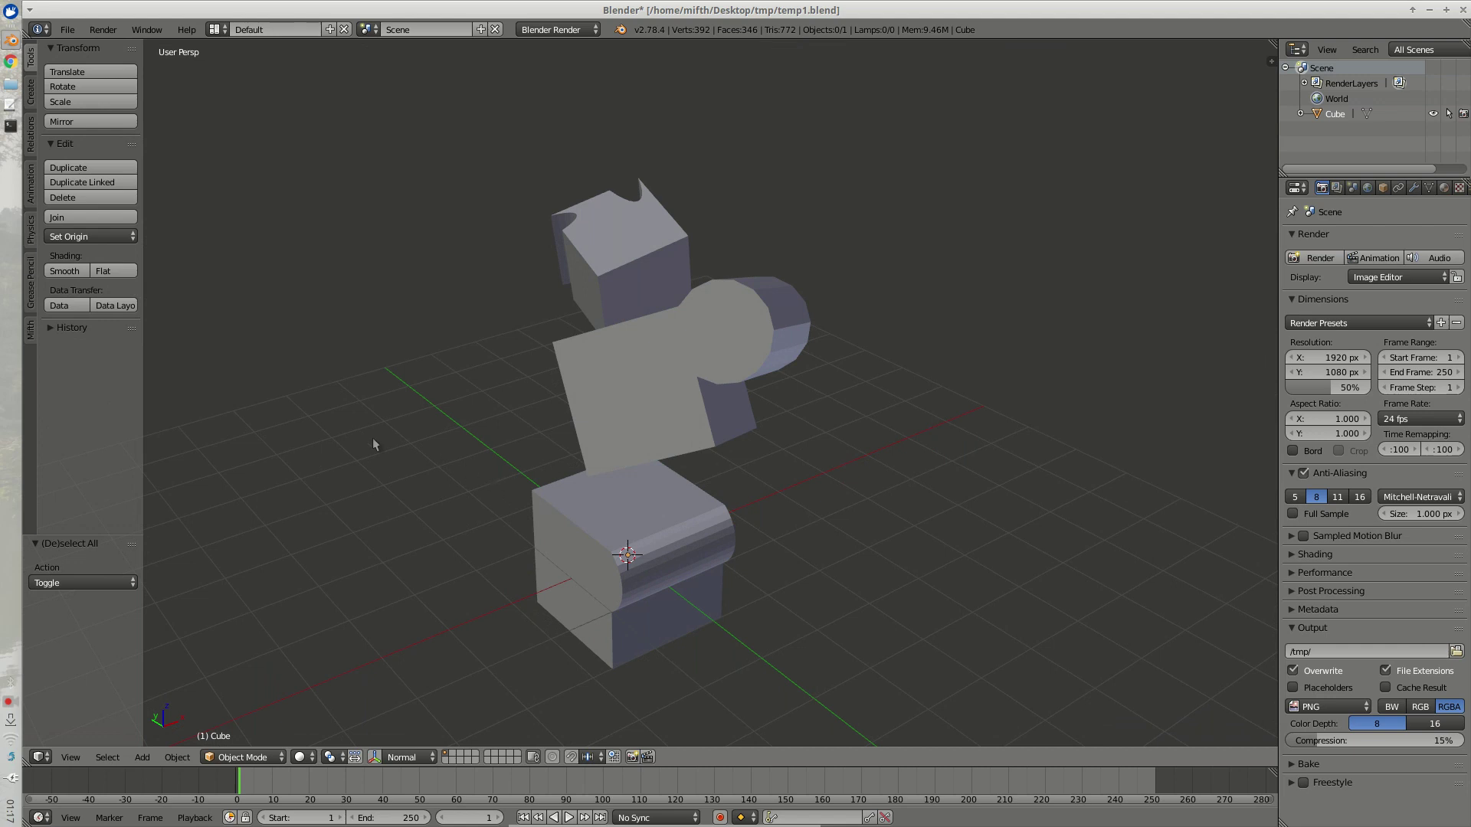